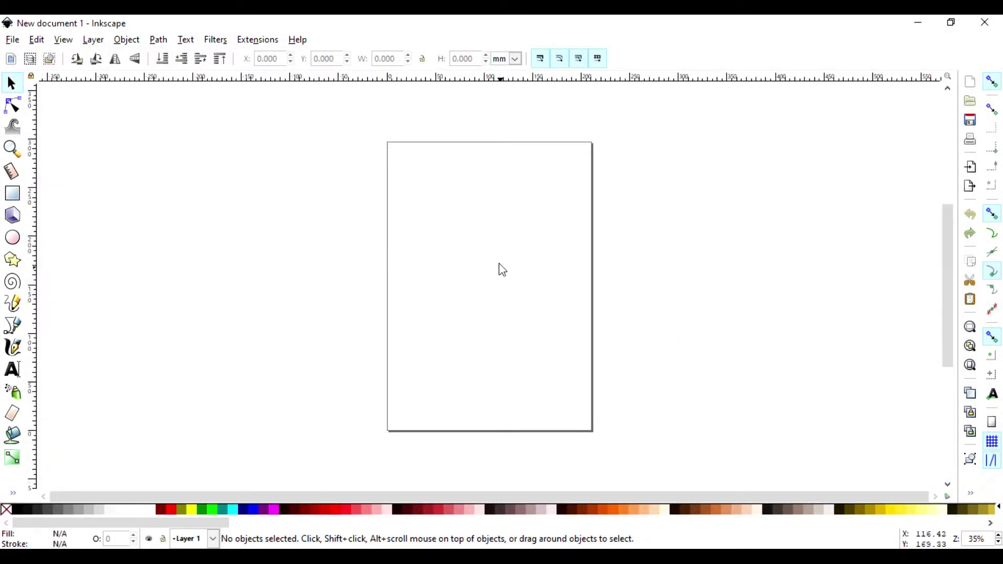
Step: Browse the Object and Path menu commands without applying any
click(128, 41)
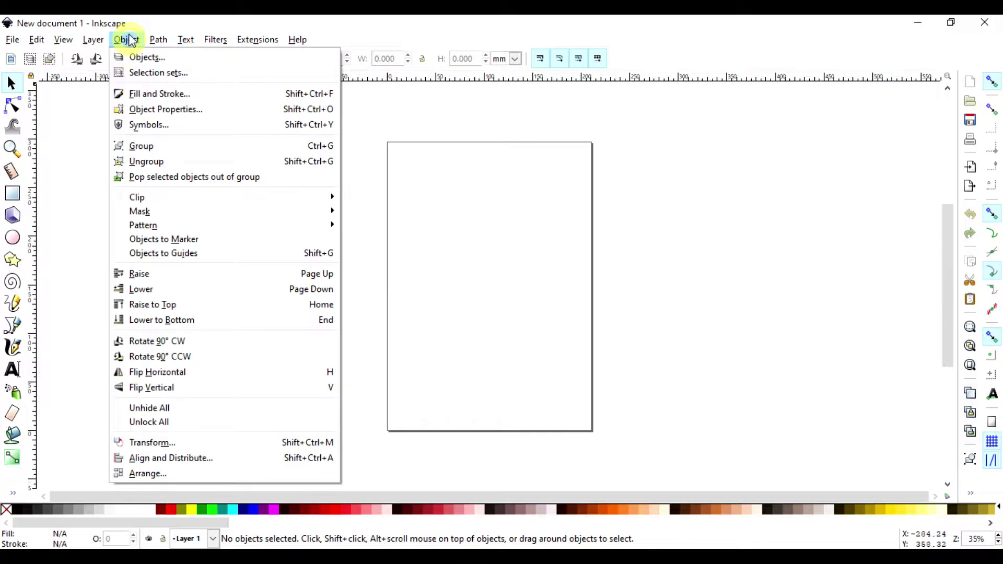
mouse_move(170, 35)
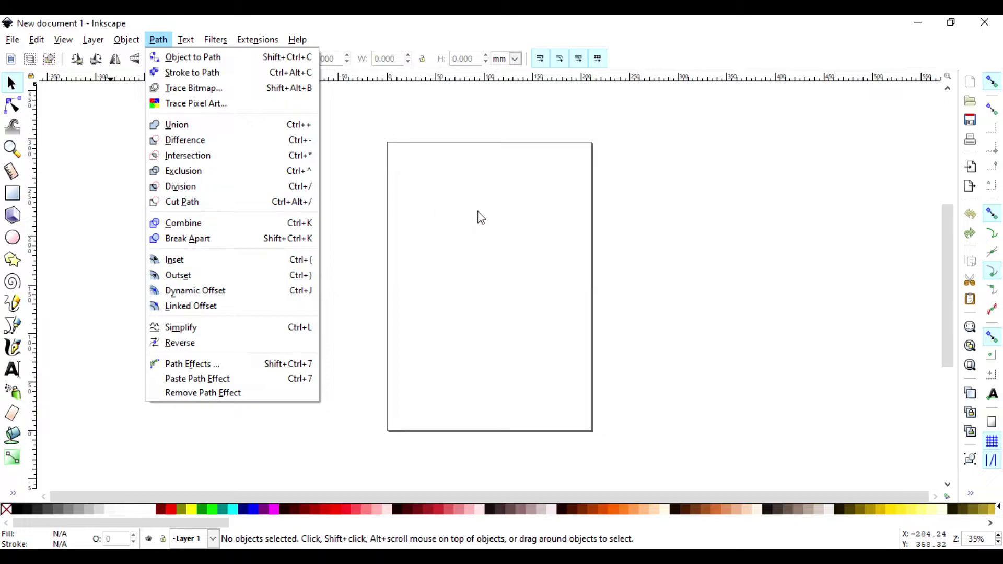
click(643, 246)
scroll(412, 274, up, 1)
scroll(434, 280, up, 2)
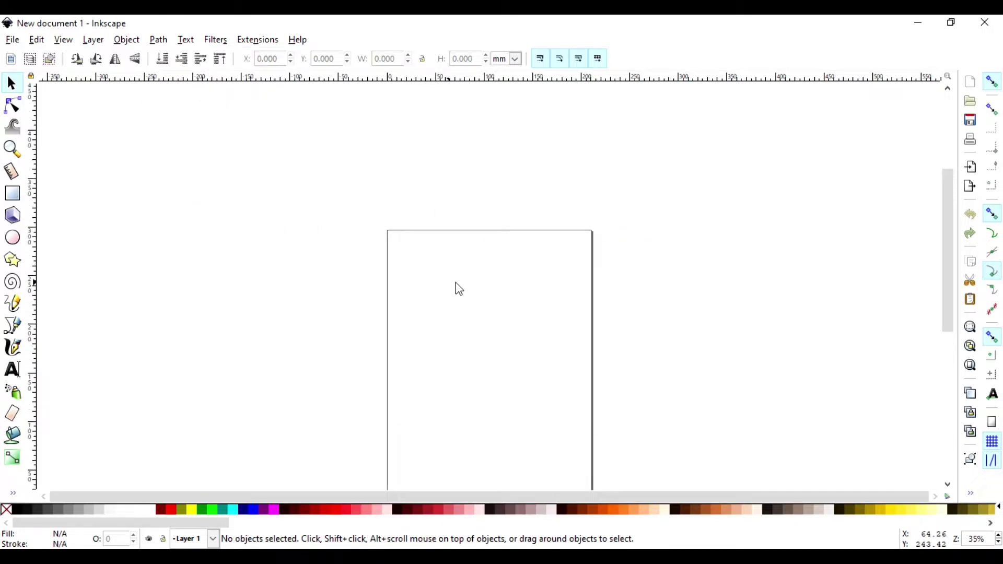
scroll(468, 285, down, 2)
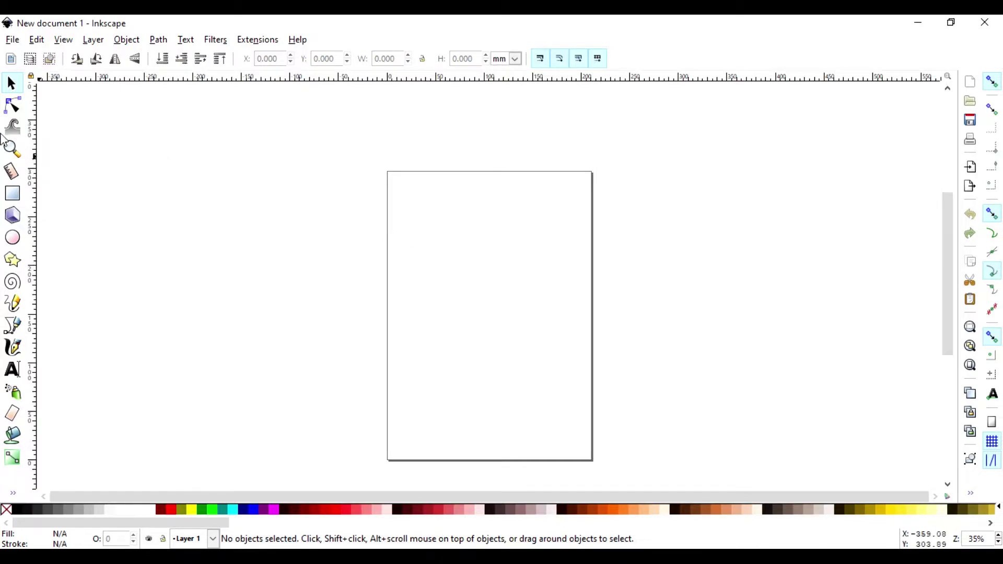
Step: Draw a yellow rectangle with a red outline on the page
click(13, 194)
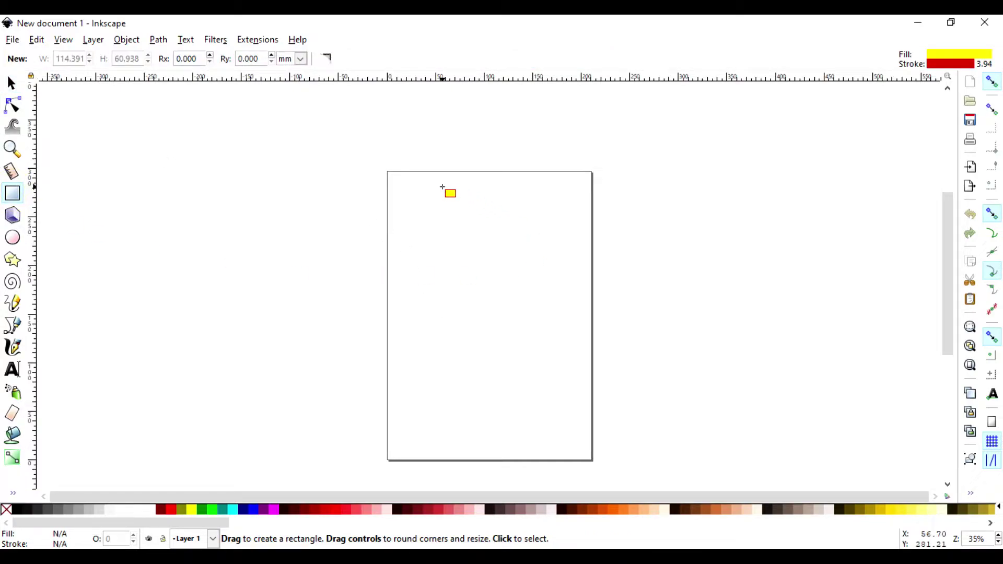
drag(439, 196, 571, 280)
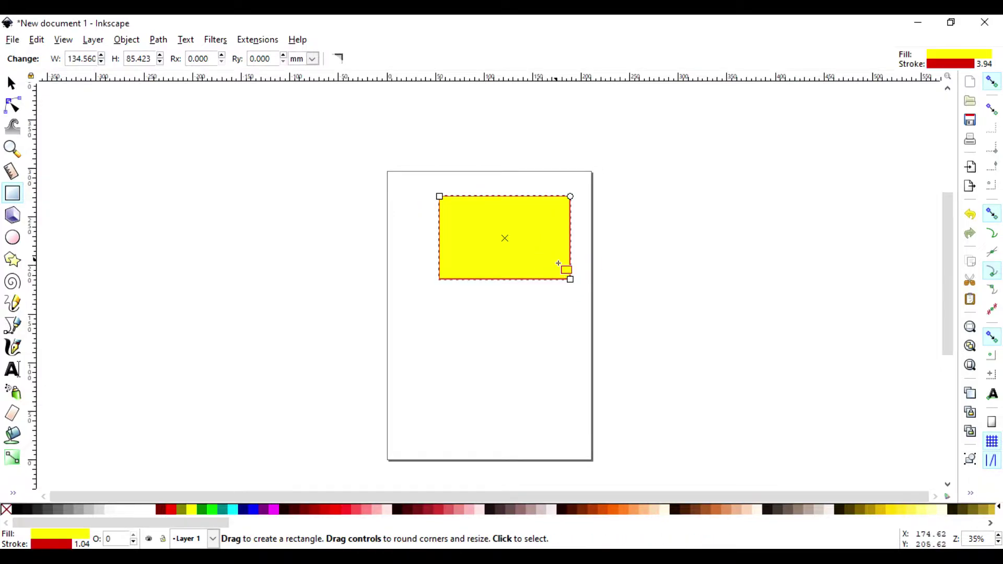
key(plus)
key(plus)
scroll(587, 280, up, 6)
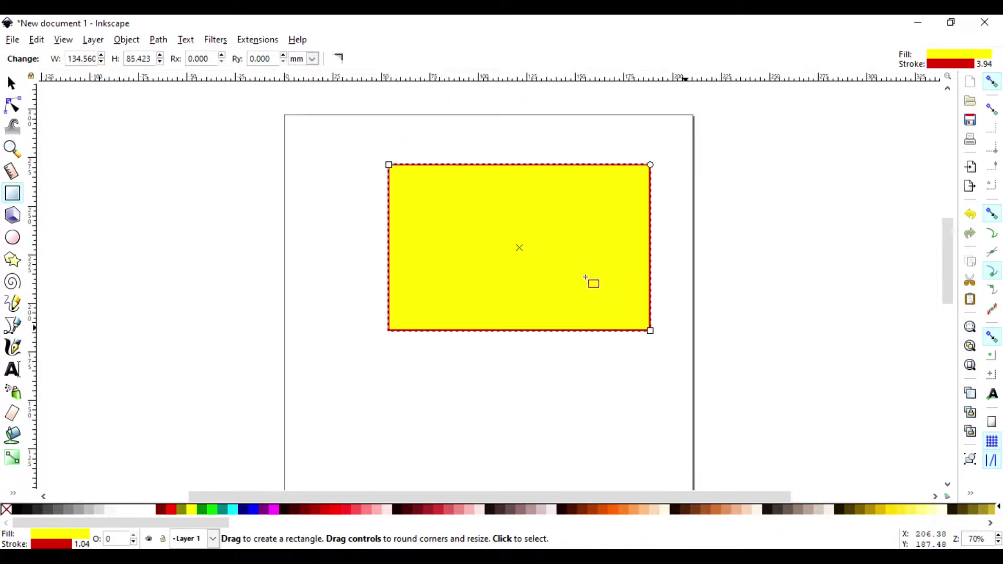
scroll(587, 280, down, 3)
Step: Resize the rectangle to about 101 × 58 mm and move it near the page top
click(12, 81)
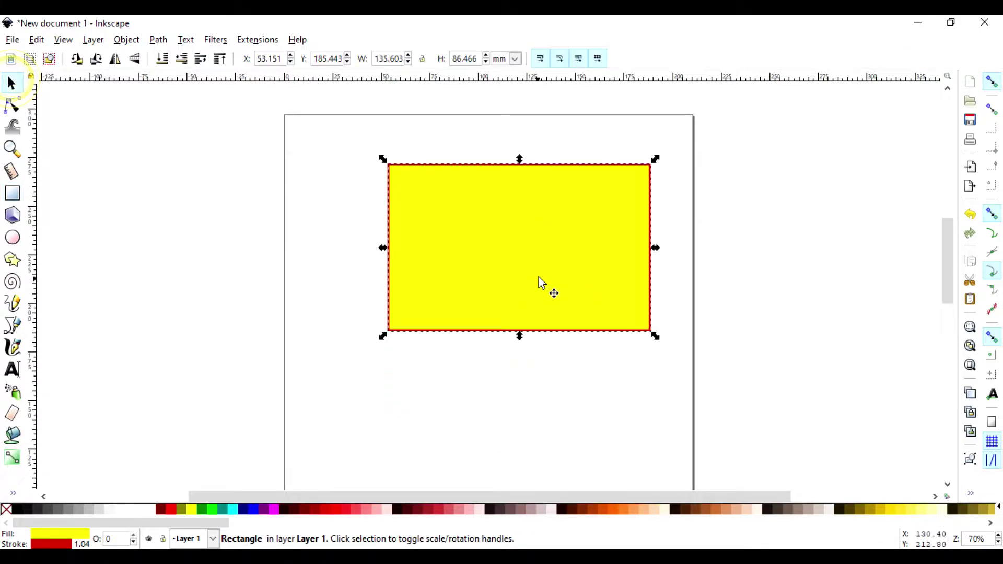
drag(545, 271, 519, 339)
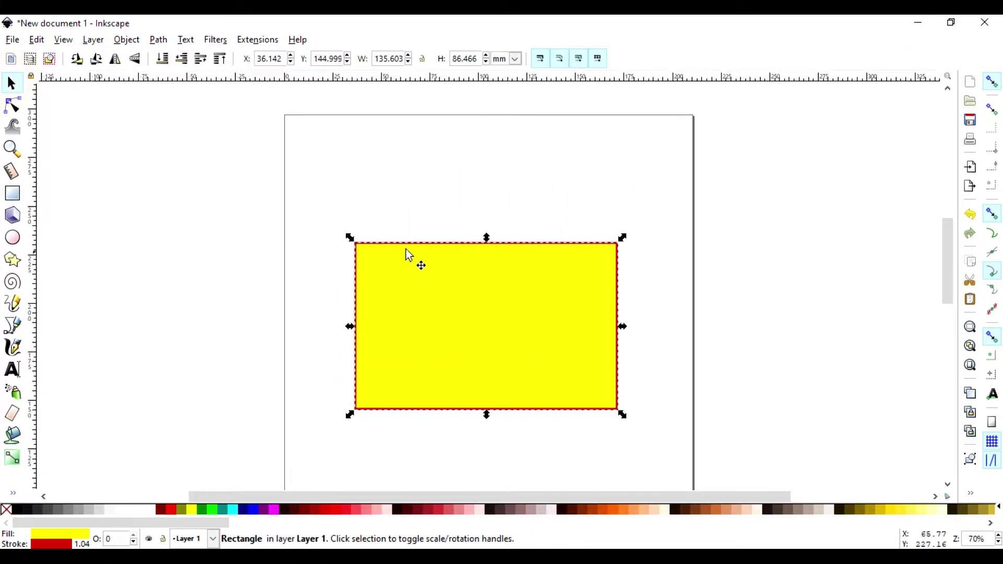
drag(349, 234, 417, 291)
drag(506, 344, 496, 268)
scroll(517, 320, down, 3)
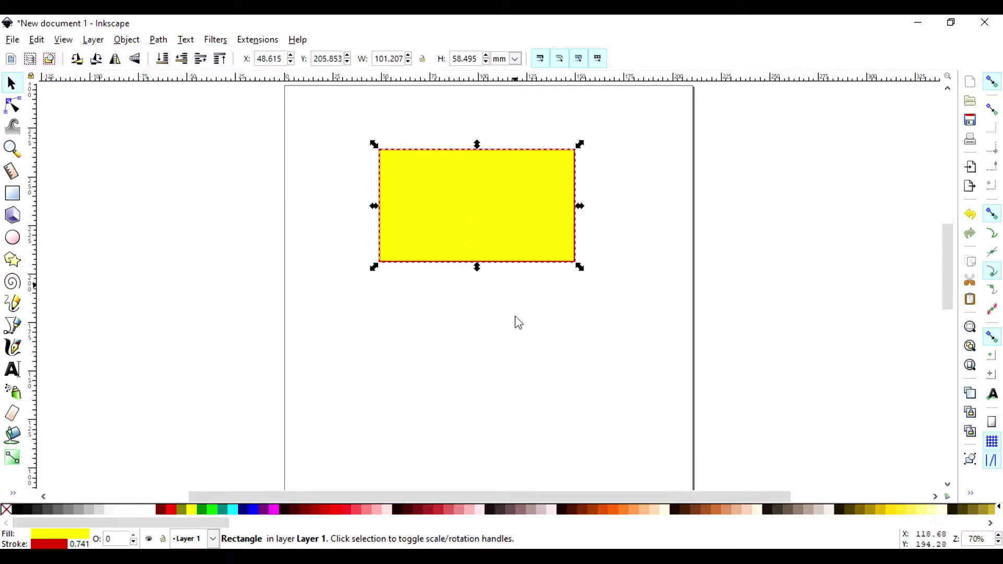
key(minus)
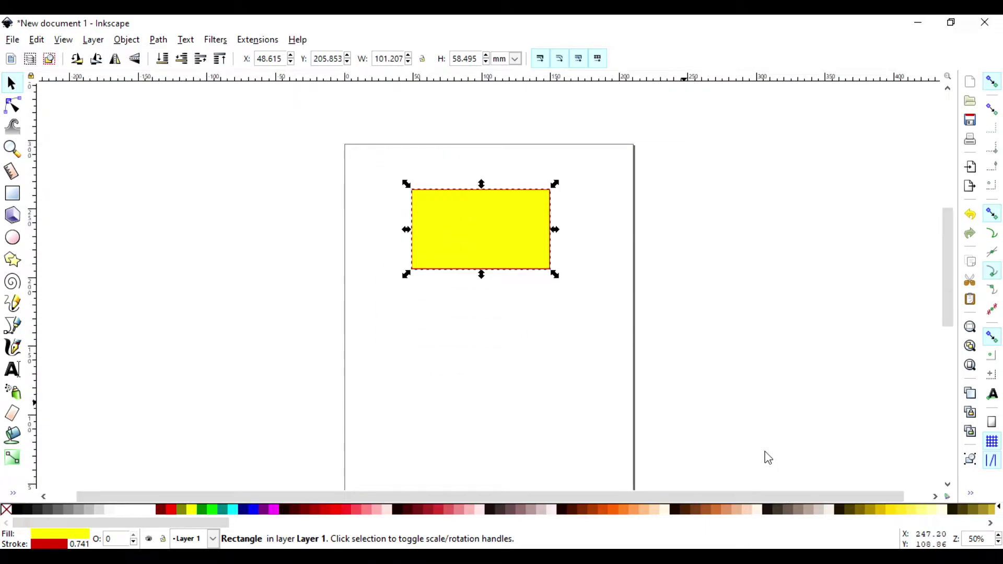
Step: Draw a whole yellow ellipse, radii 76.172 × 21.114 mm, overlapping the rectangle's top edge
click(14, 237)
drag(377, 148, 587, 207)
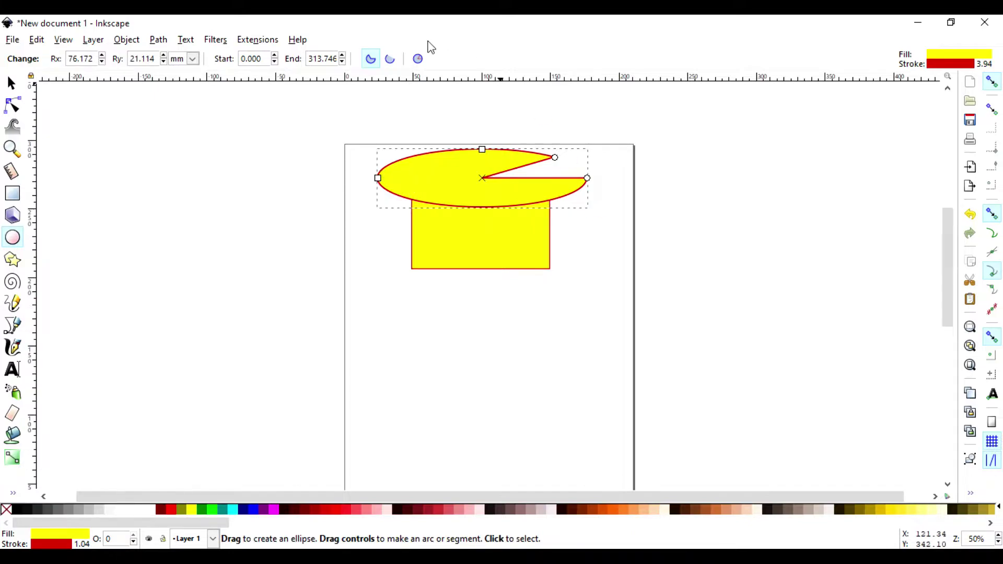
click(418, 58)
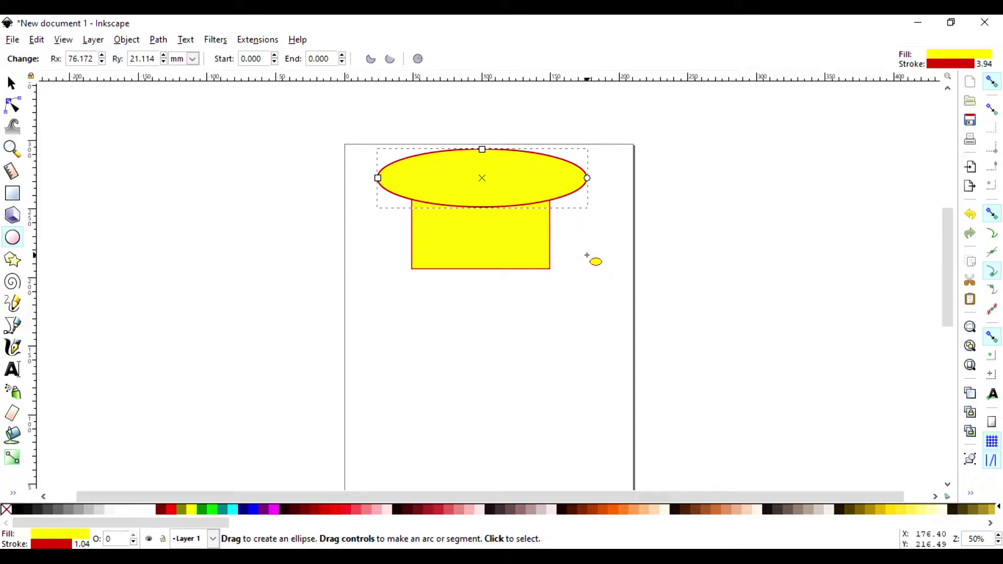
key(Escape)
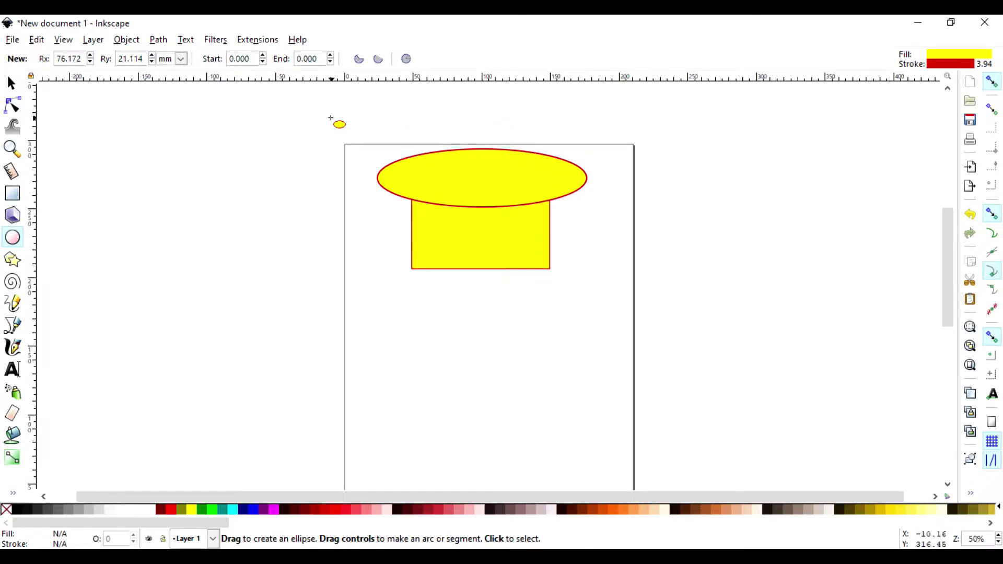
click(15, 83)
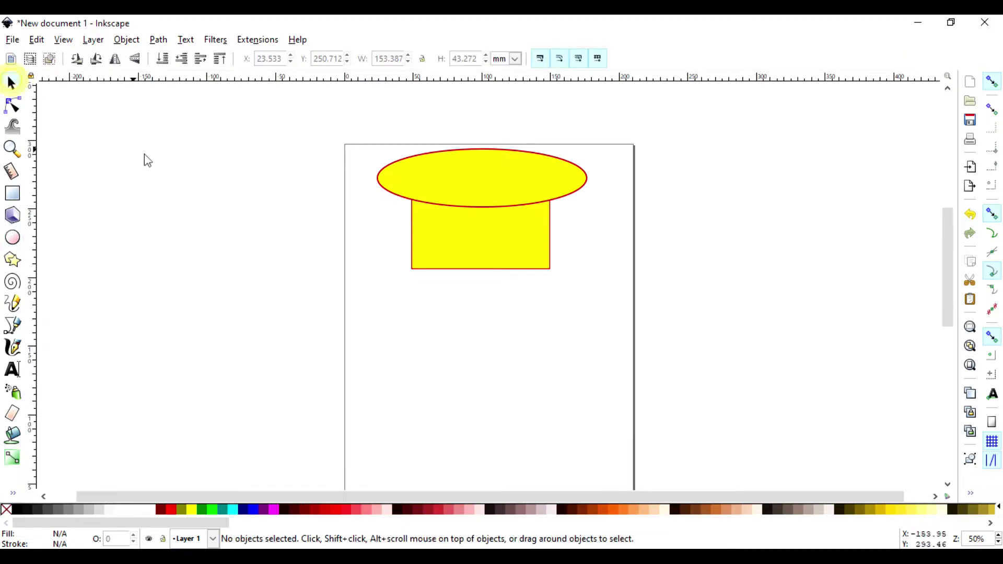
drag(374, 142, 599, 289)
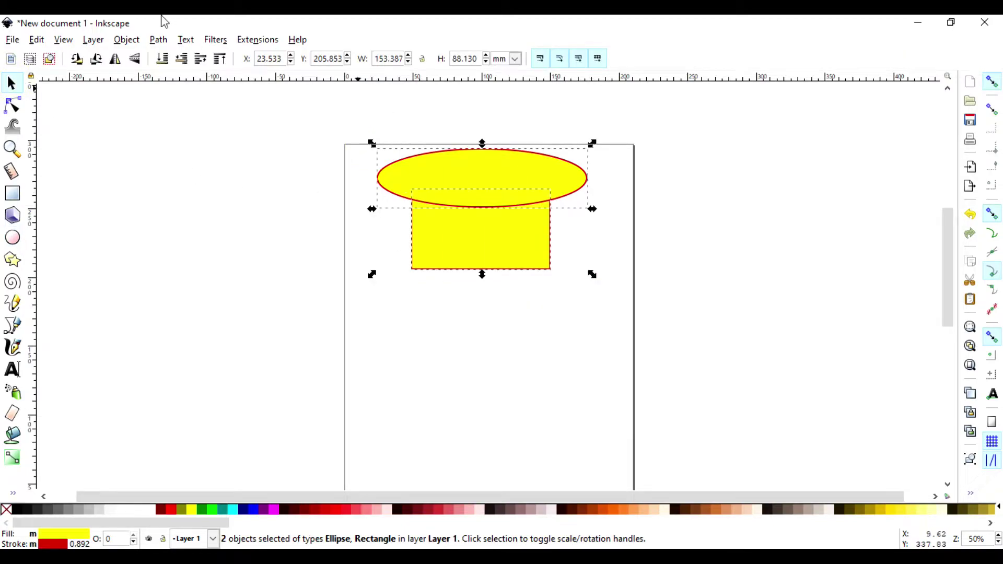
click(159, 39)
click(183, 125)
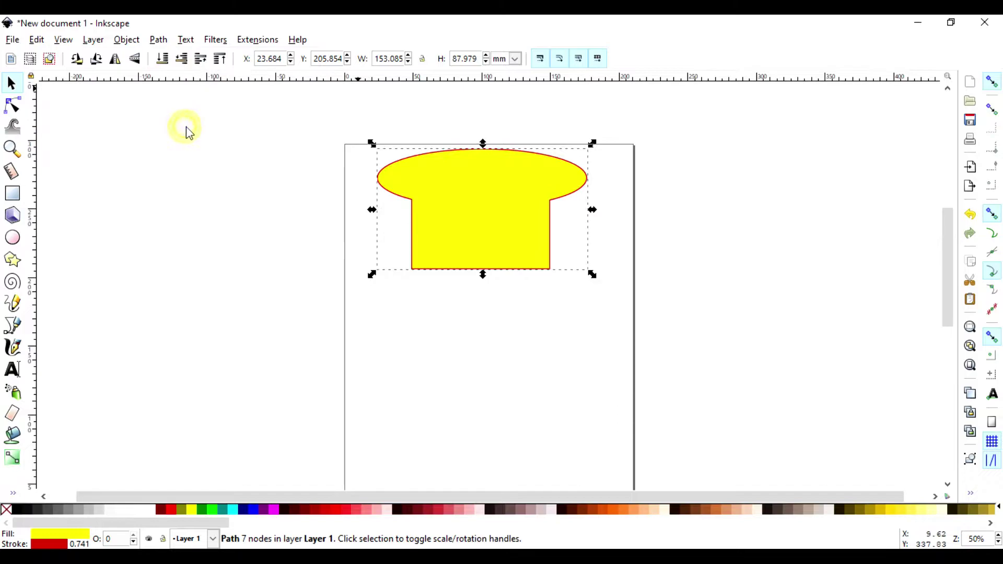
click(623, 227)
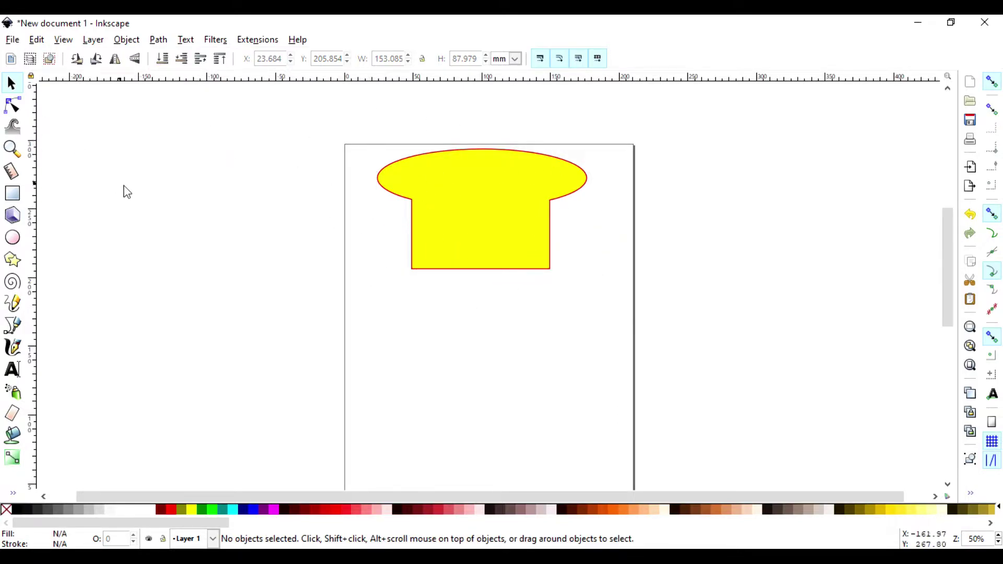
key(ctrl+z)
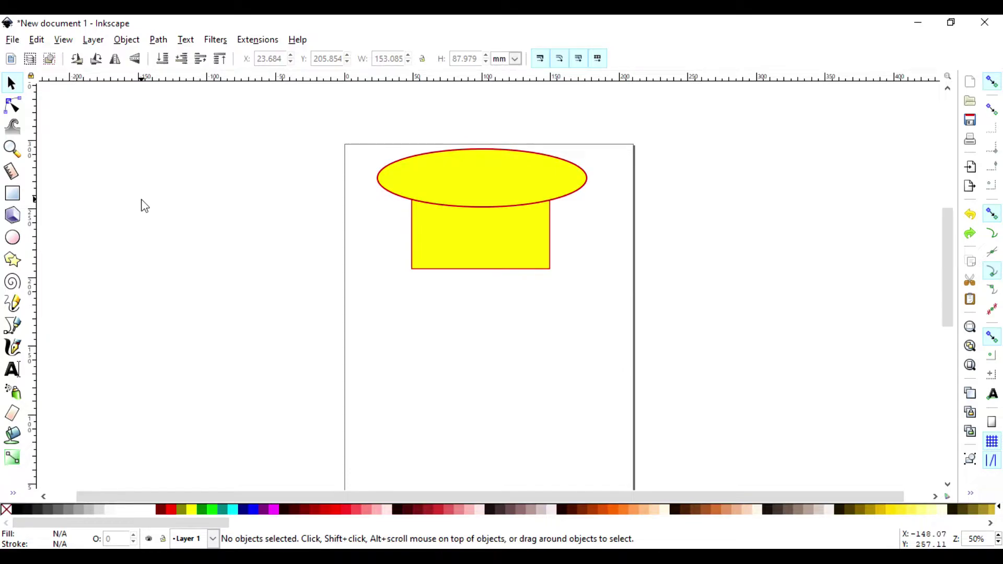
Step: Duplicate the ellipse-and-rectangle pair twice, placing one copy left and one right of the page
drag(373, 144, 601, 299)
key(ctrl)
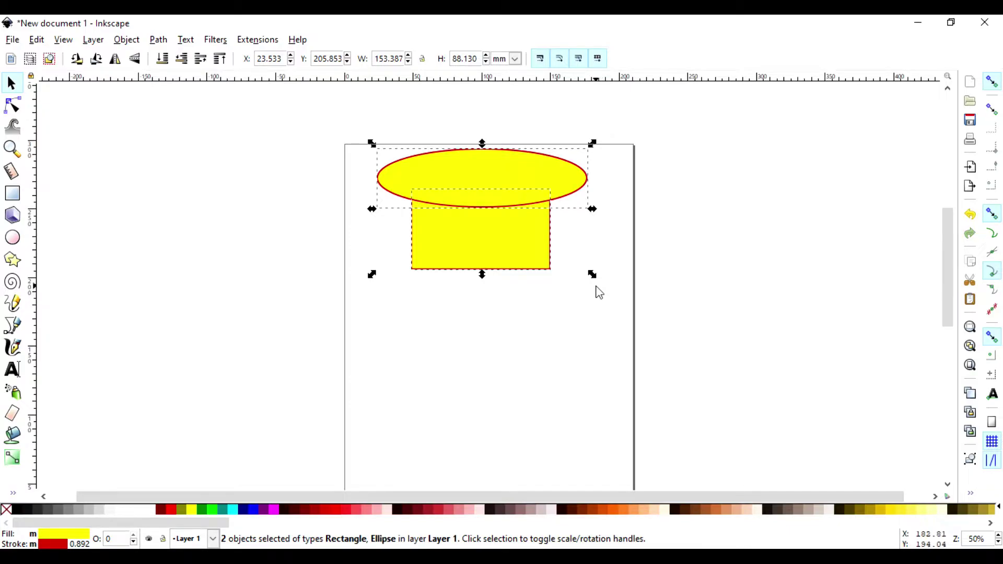
key(ctrl)
drag(496, 186, 841, 193)
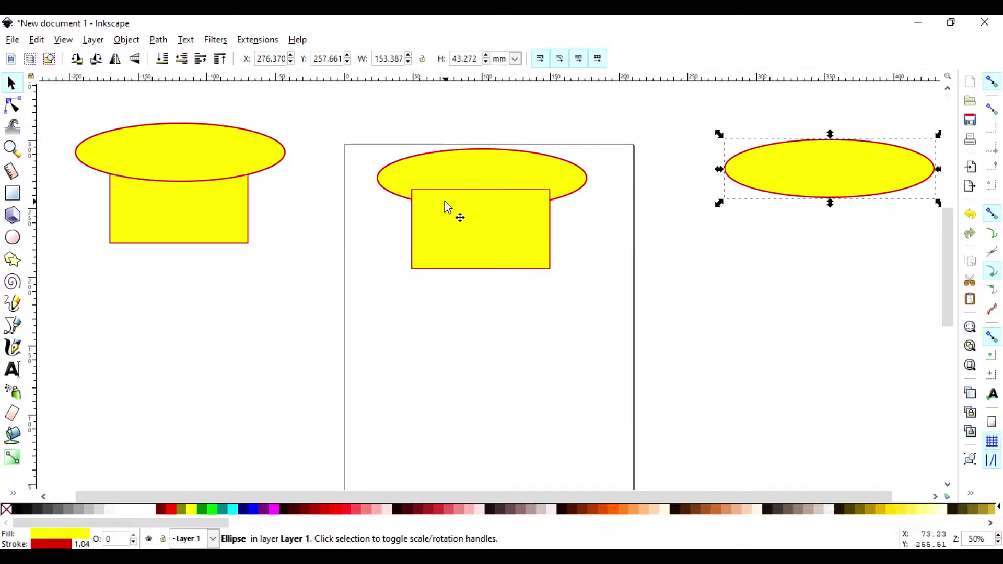
drag(484, 225, 827, 219)
click(685, 309)
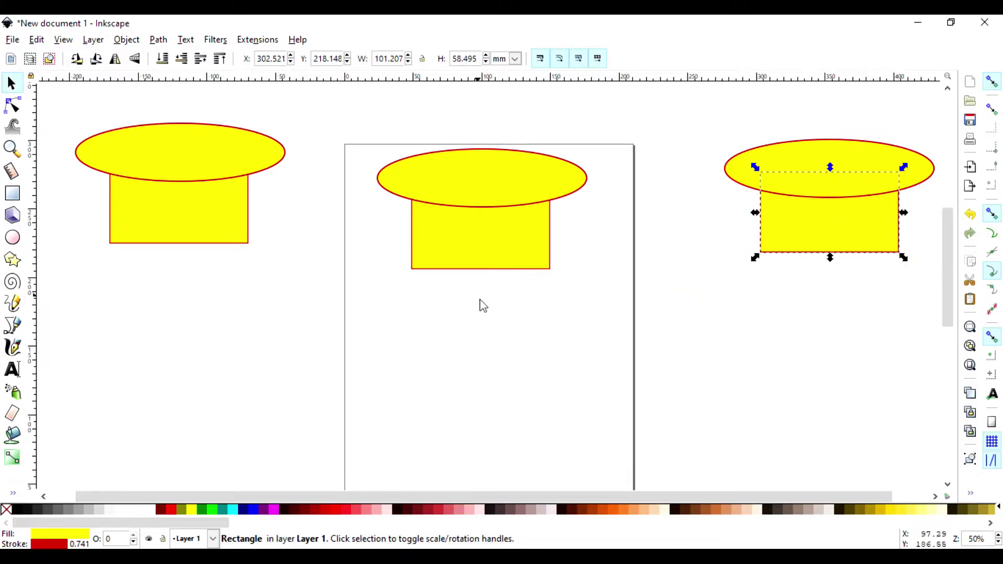
Step: Merge the middle ellipse and rectangle into one path with Path > Union
click(506, 320)
click(477, 243)
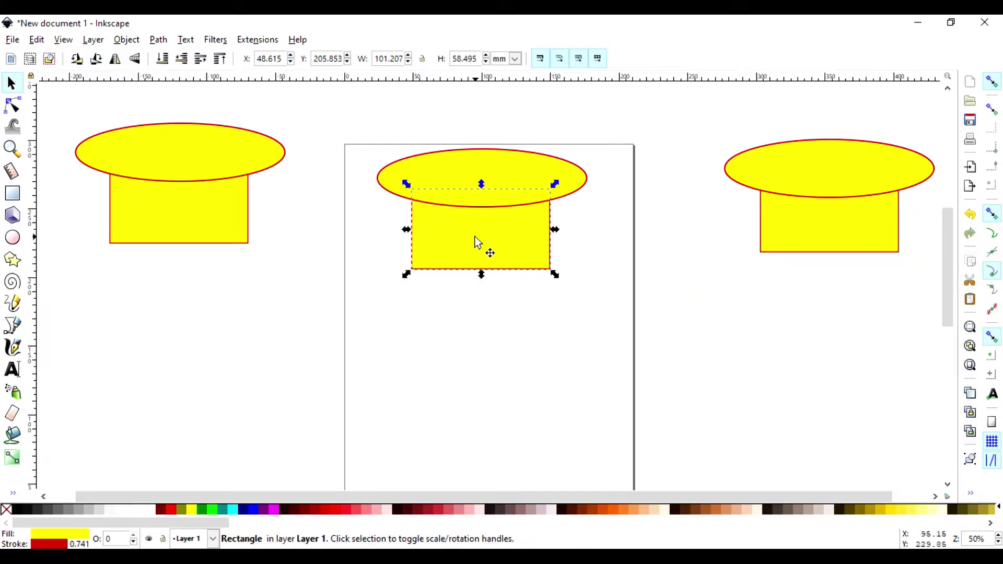
click(543, 312)
click(446, 175)
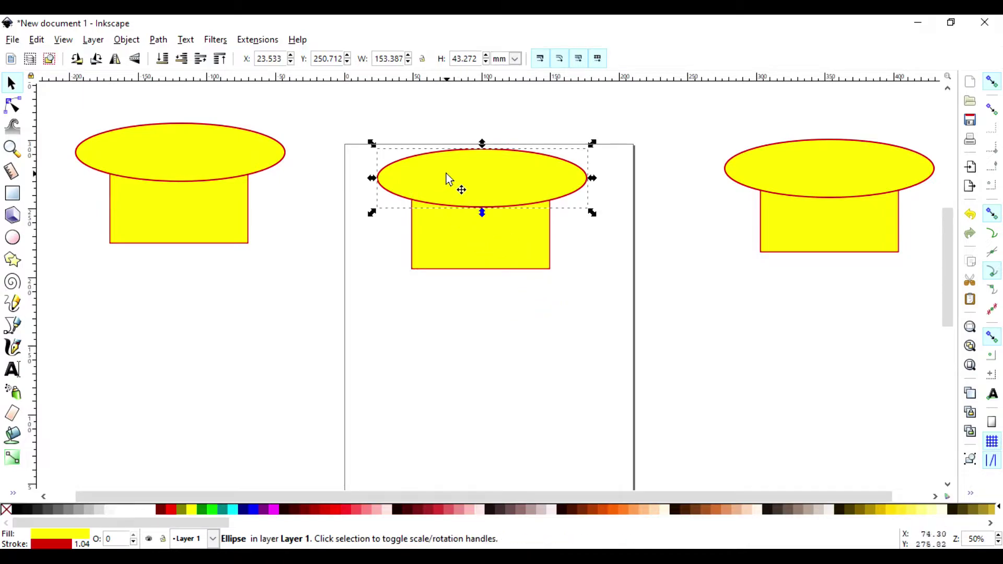
shift+click(473, 254)
click(158, 40)
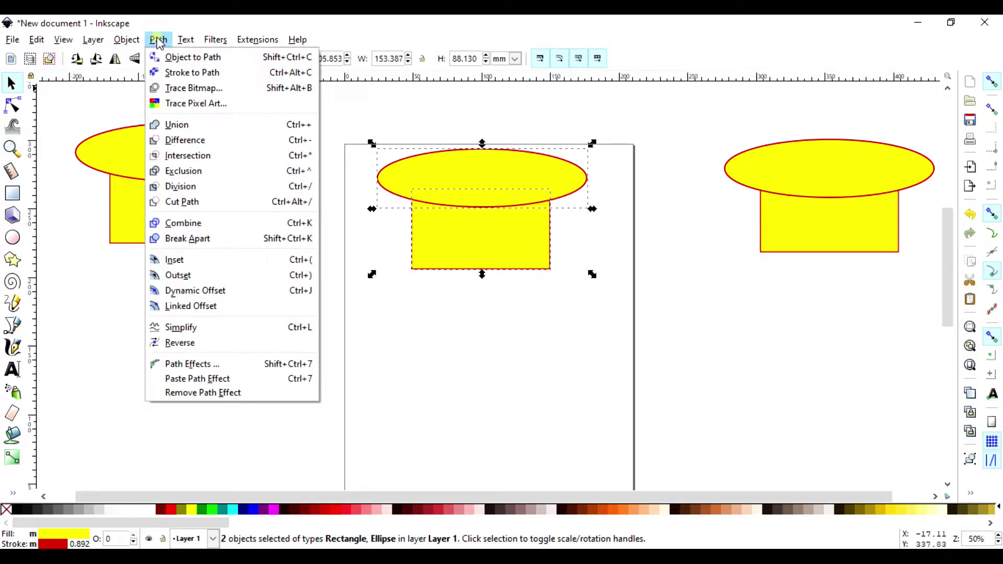
click(194, 126)
Step: Set the merged middle path's stroke to the blue palette swatch
click(537, 369)
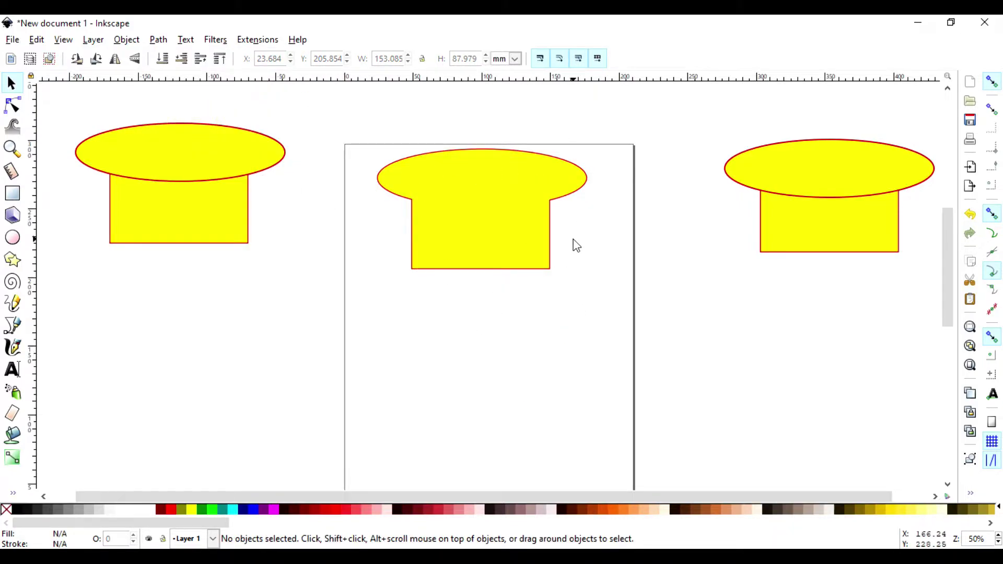
click(452, 269)
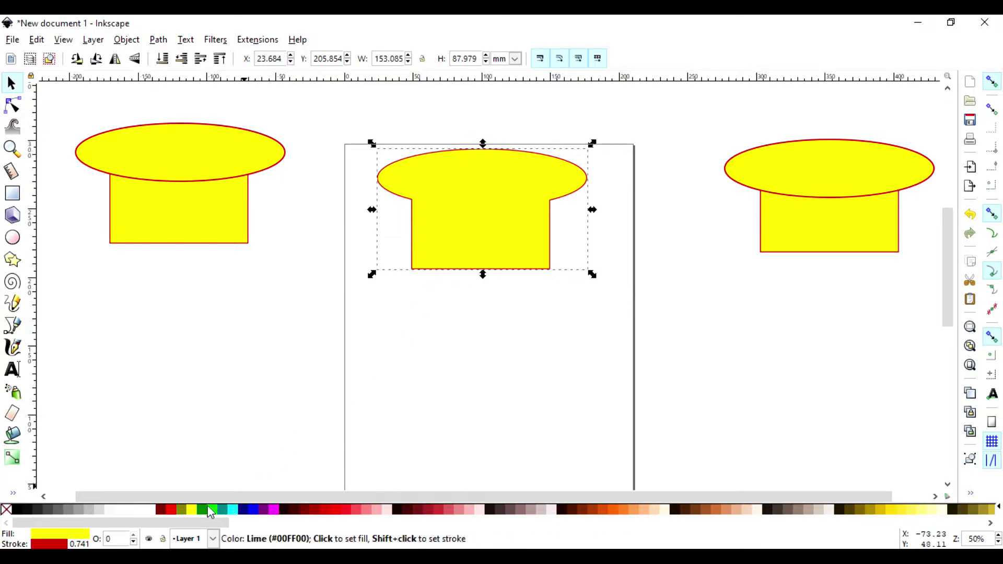
shift+click(256, 509)
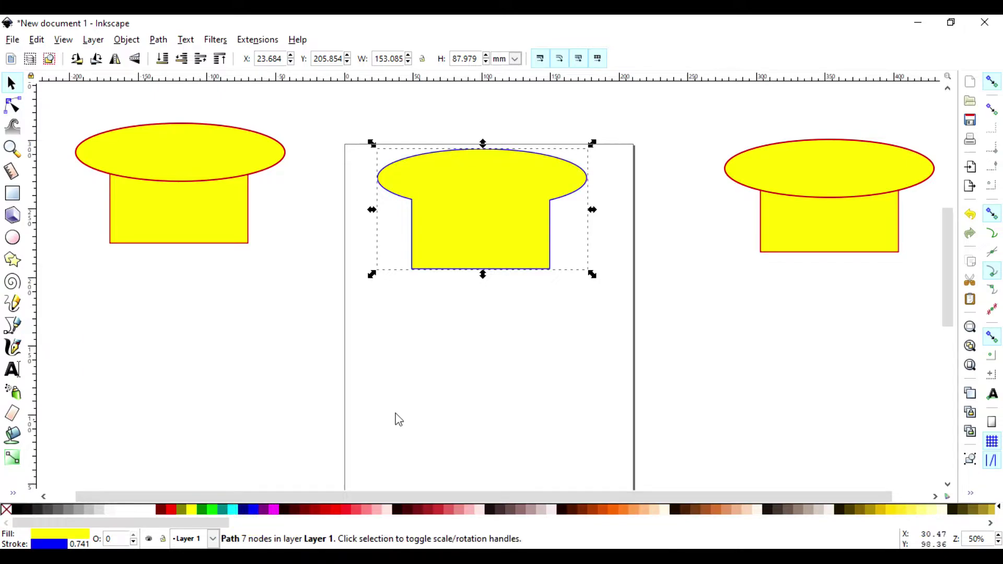
Step: Group the left ellipse and rectangle with Object > Group
click(474, 342)
click(157, 150)
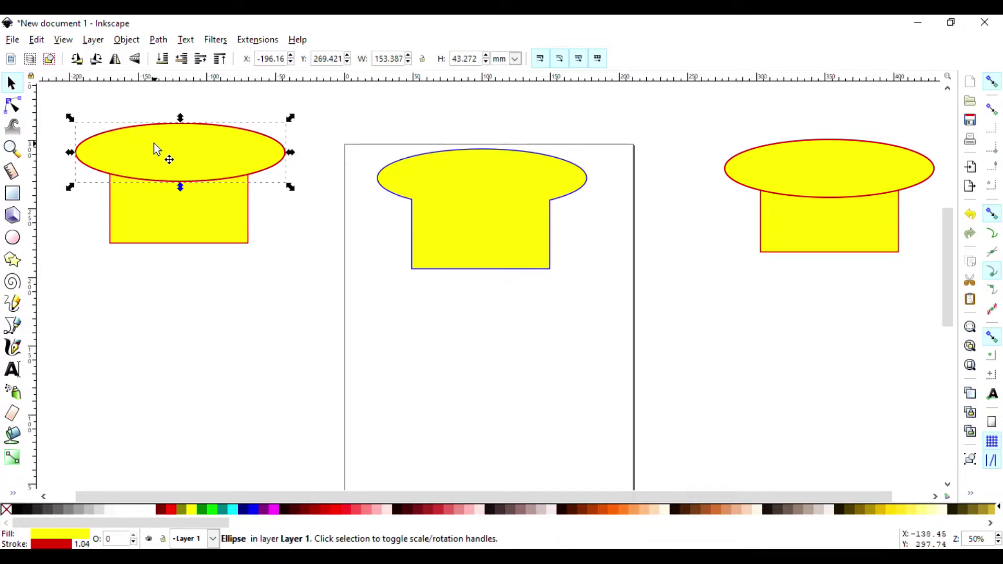
shift+click(189, 236)
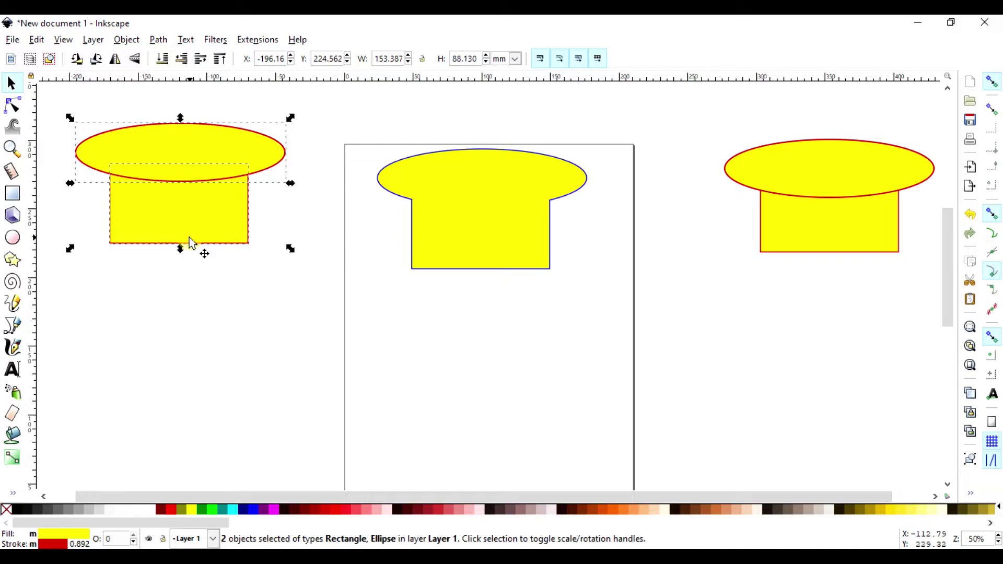
click(126, 40)
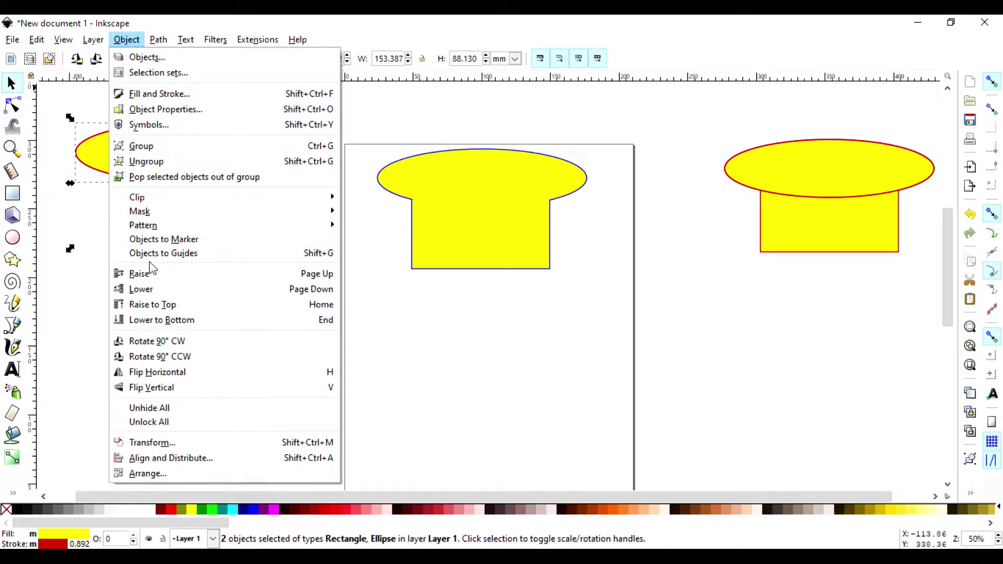
click(173, 148)
click(281, 307)
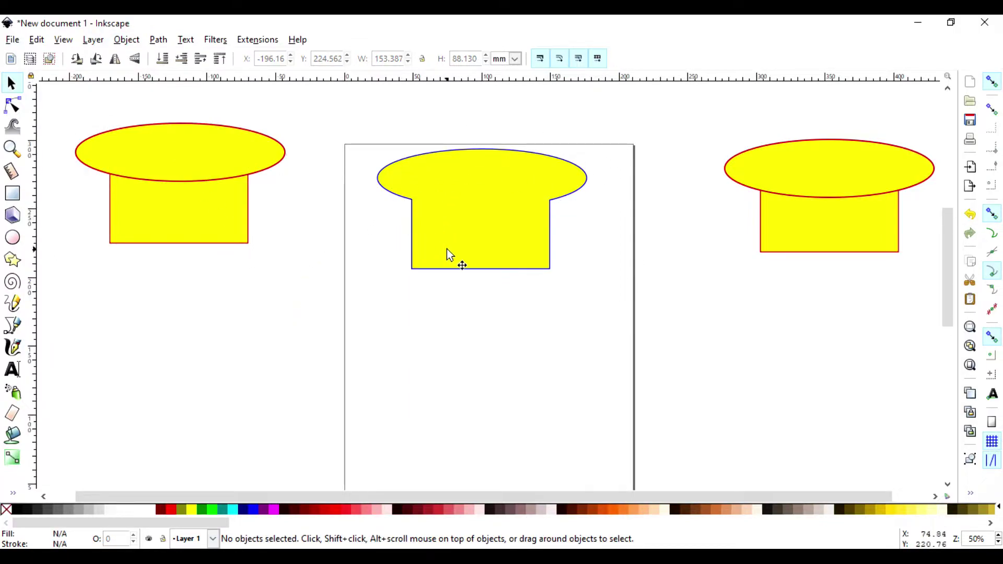
Step: Nudge the middle shape's right shoulder node slightly with the Node tool
double_click(416, 225)
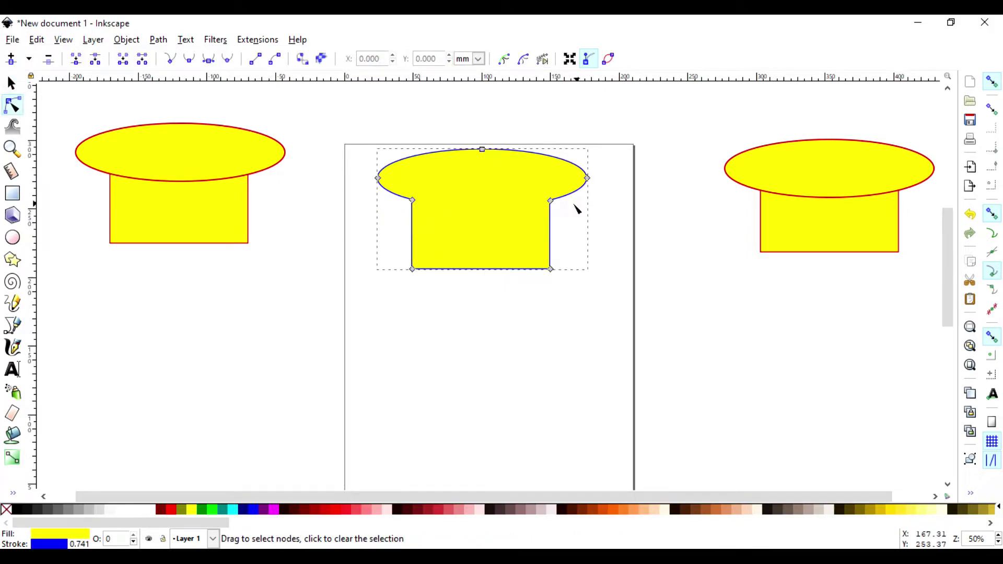
mouse_move(550, 200)
mouse_down()
mouse_move(567, 219)
mouse_move(553, 200)
mouse_move(524, 212)
mouse_move(550, 202)
mouse_up()
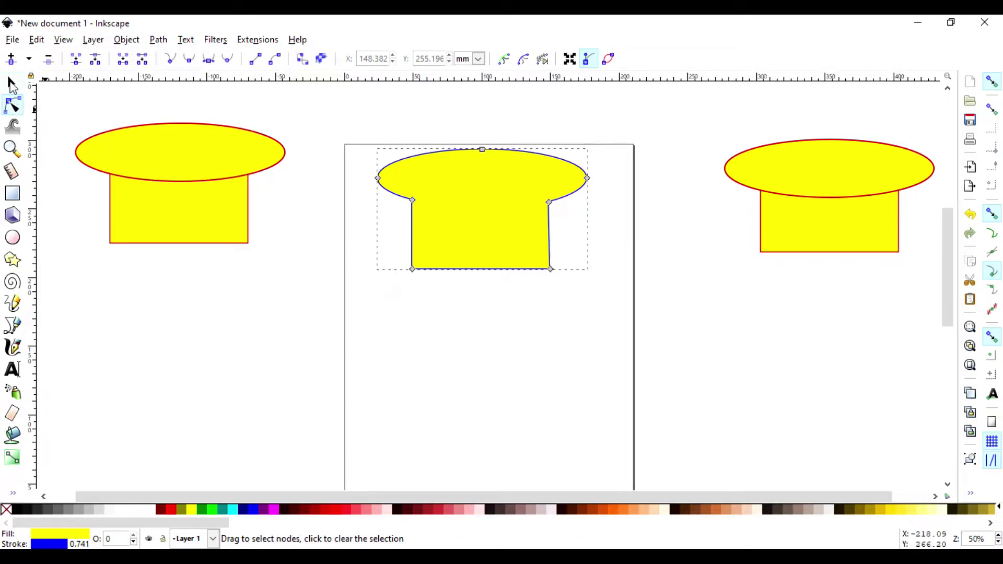
click(11, 84)
Step: Inside the left group, set the rectangle's outline to 70% Gray
click(245, 224)
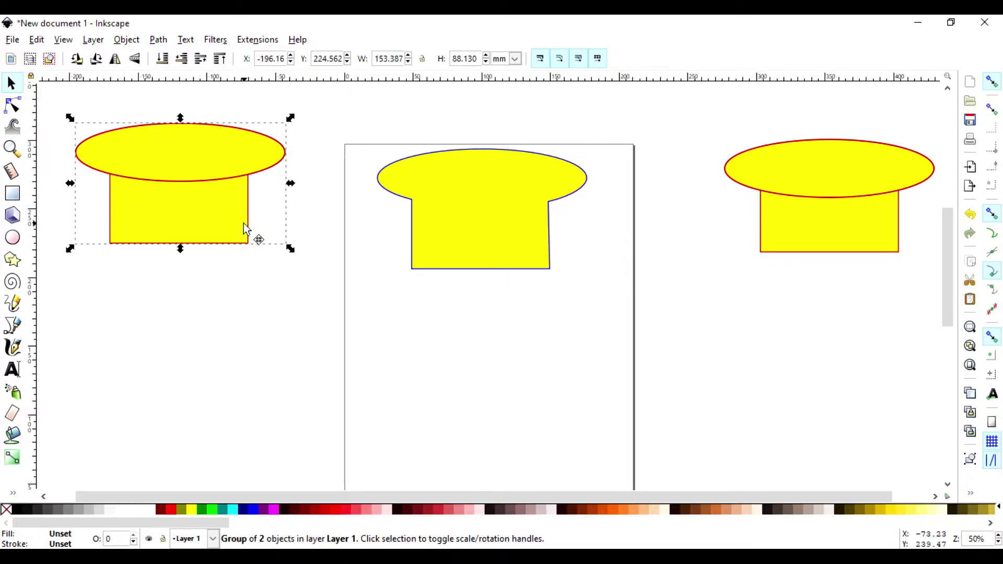
double_click(245, 224)
click(246, 224)
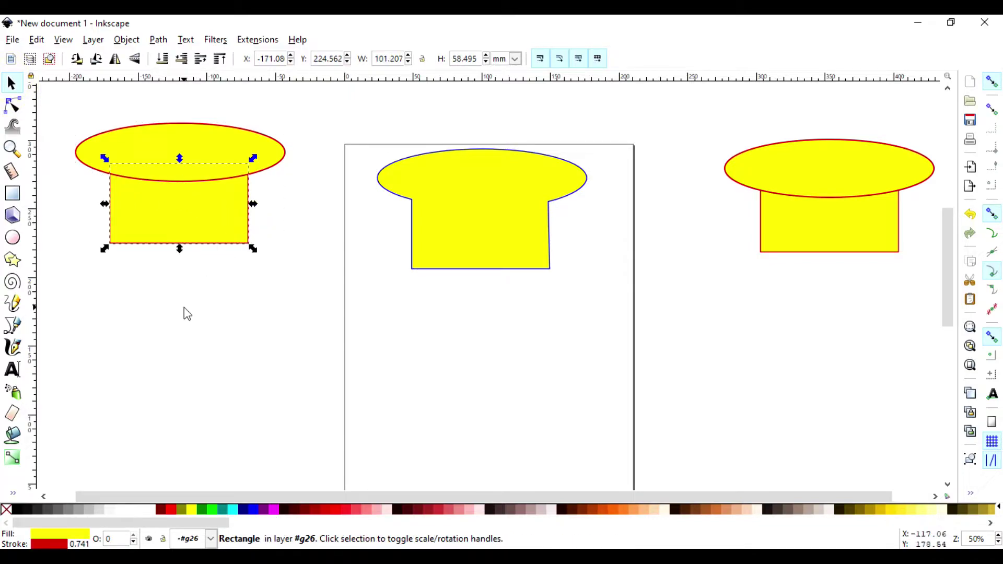
shift+click(49, 509)
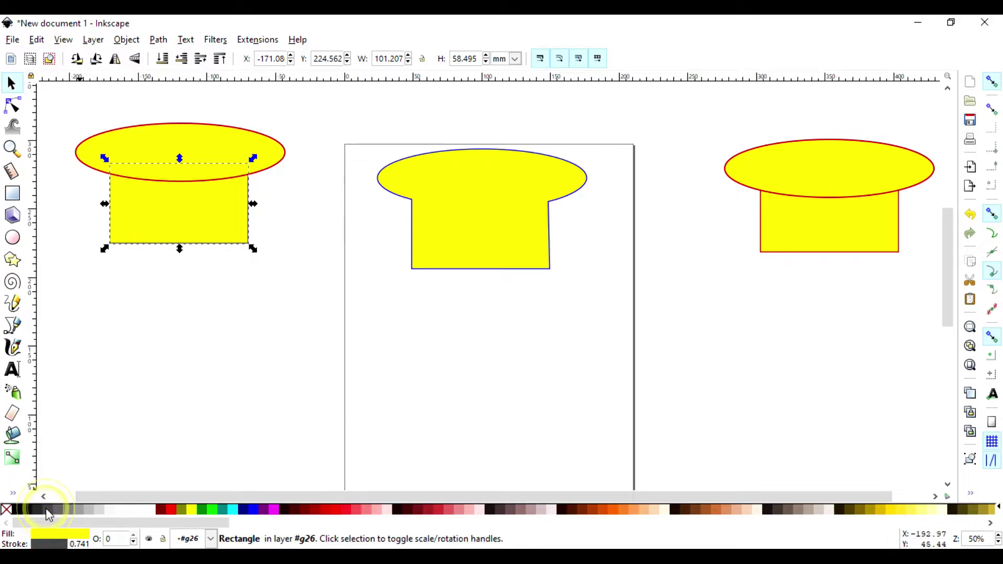
click(251, 374)
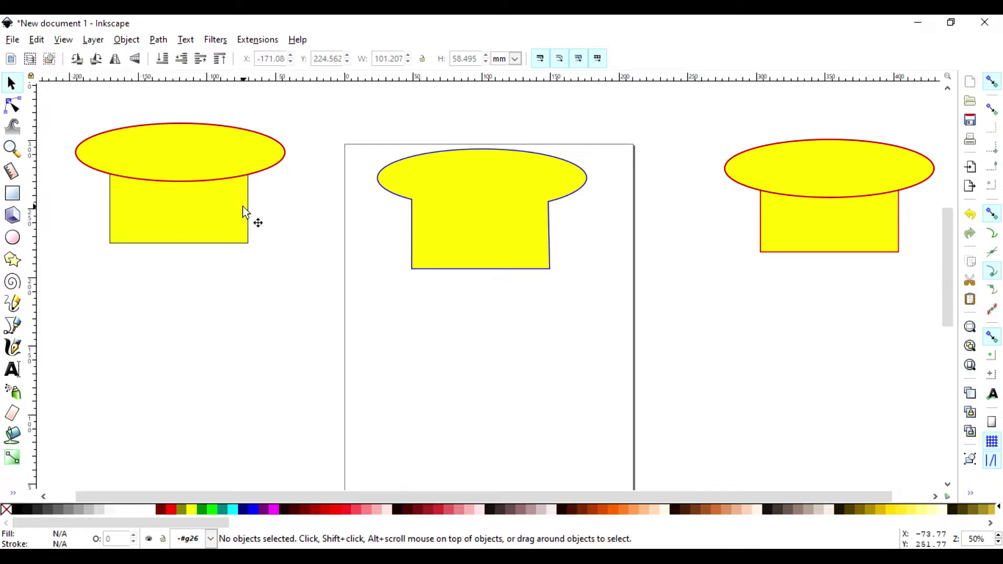
Step: Select both left shapes and attempt to ungroup them with Ctrl+Shift+G
click(214, 181)
click(281, 238)
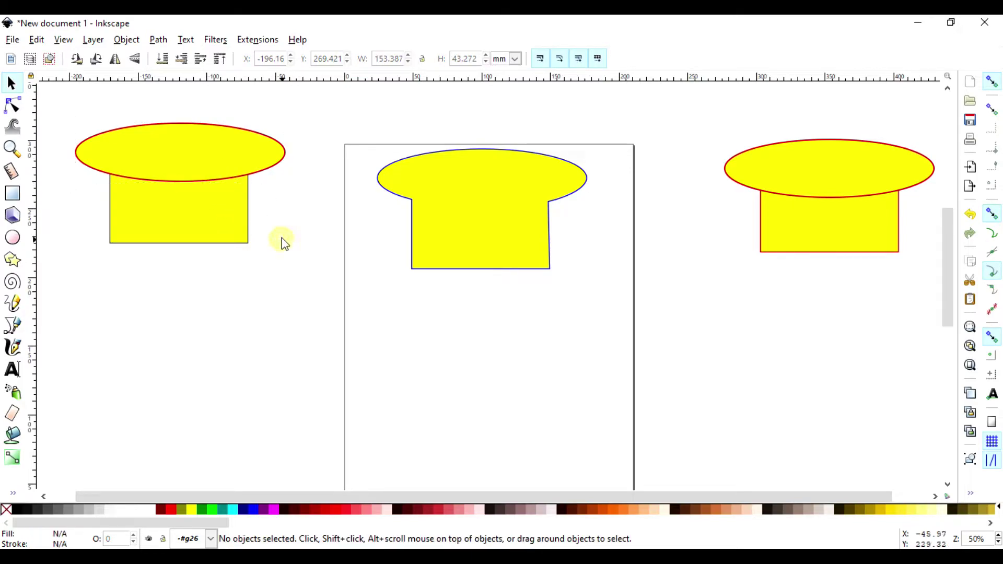
drag(56, 129, 300, 281)
drag(62, 97, 303, 274)
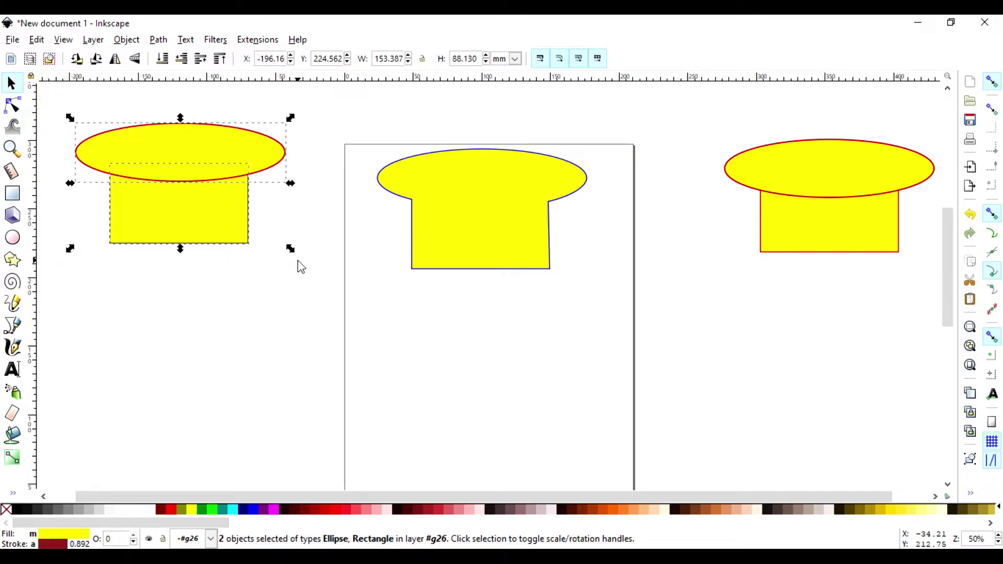
key(ctrl+shift+g)
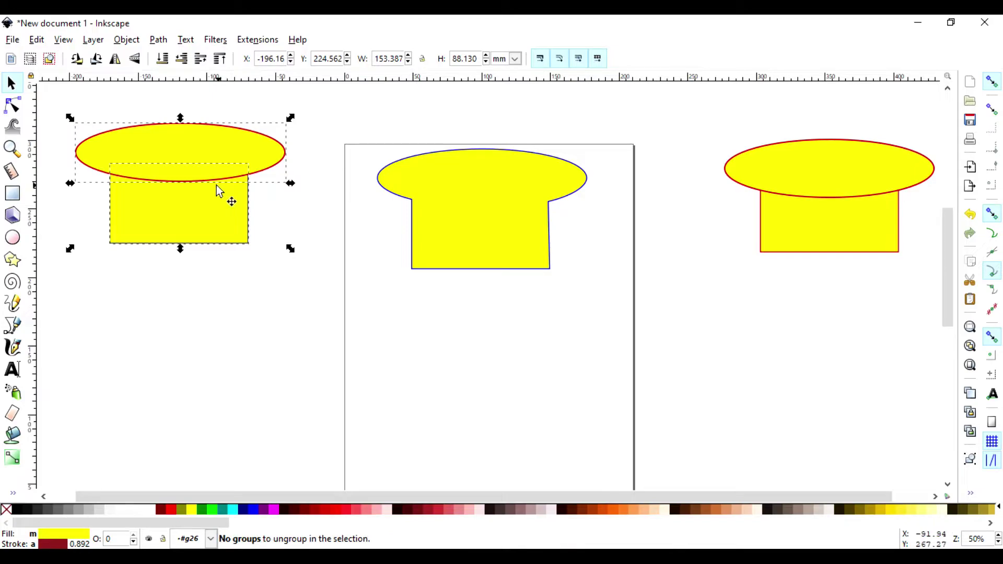
key(Escape)
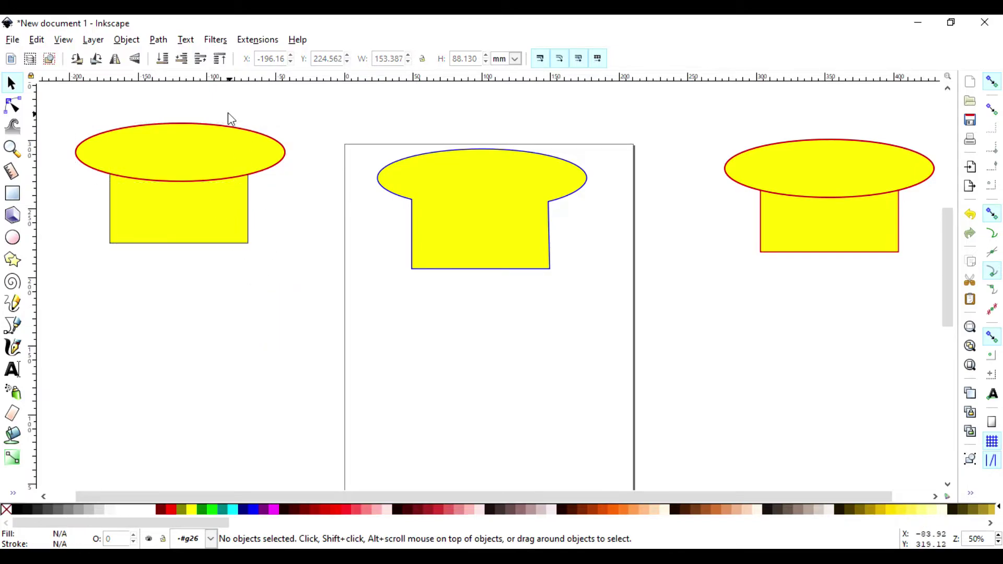
click(127, 39)
Step: Apply Path > Difference to the left pair, leaving a 5-node block with a curved top
click(159, 40)
click(159, 39)
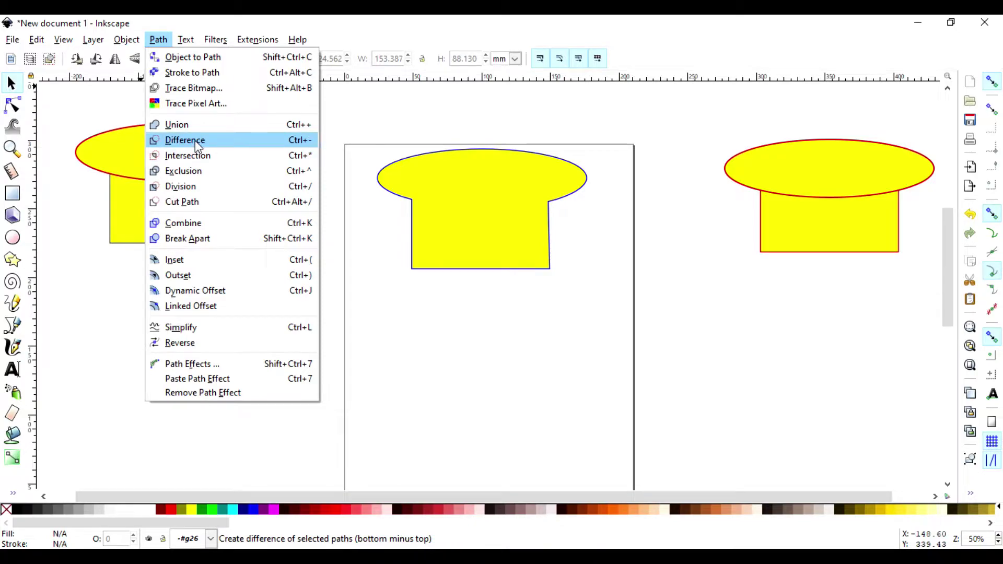
click(457, 387)
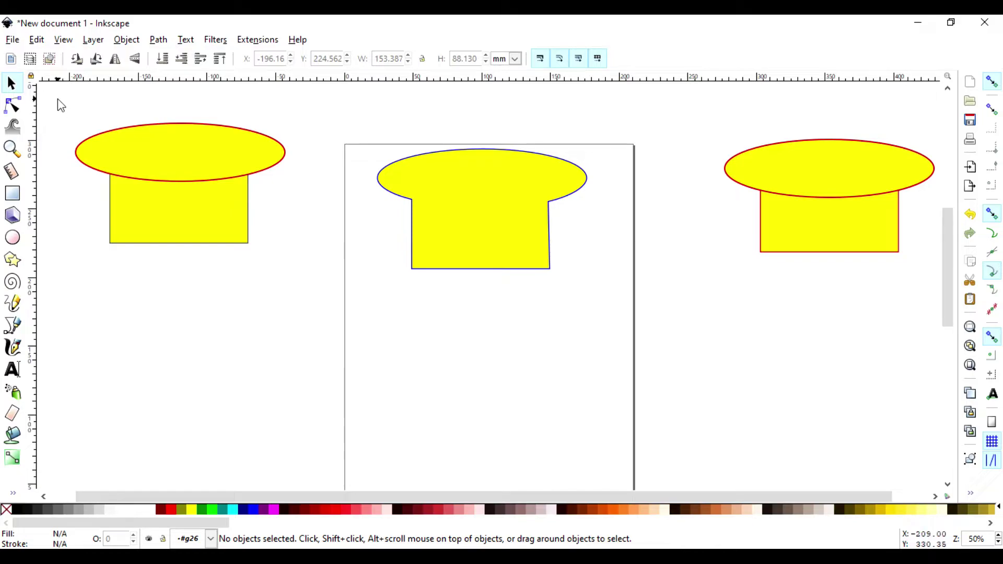
drag(58, 101, 308, 275)
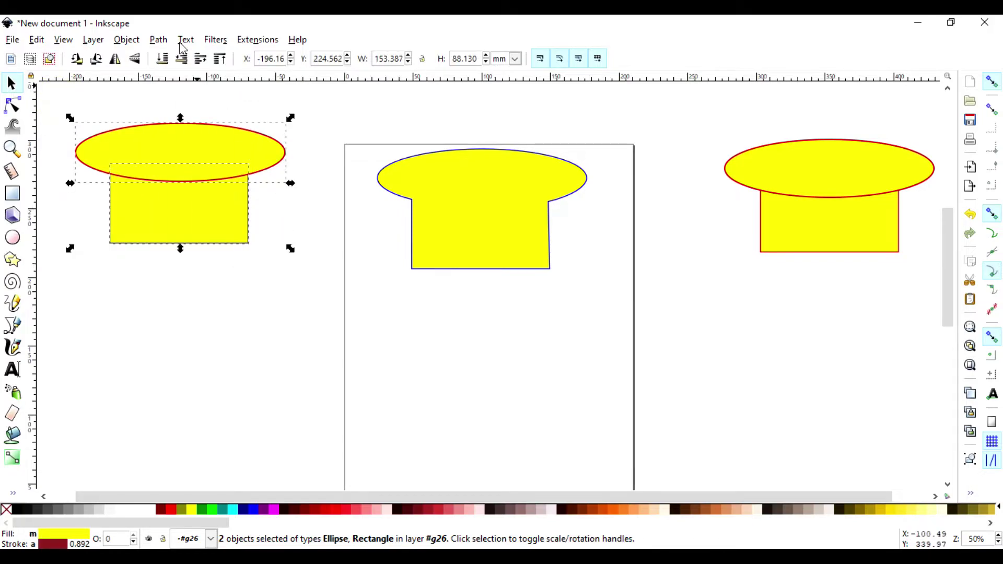
click(159, 40)
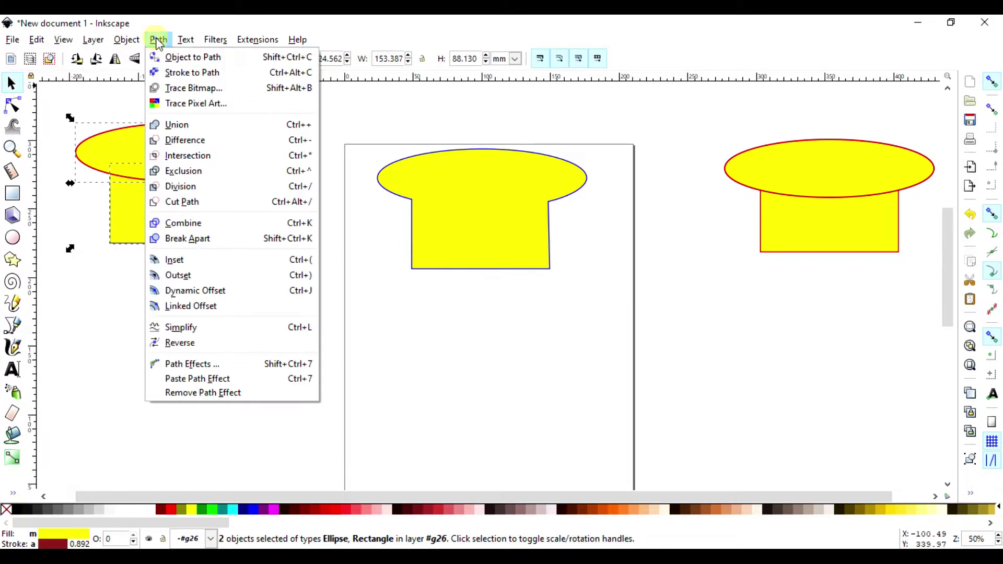
click(187, 141)
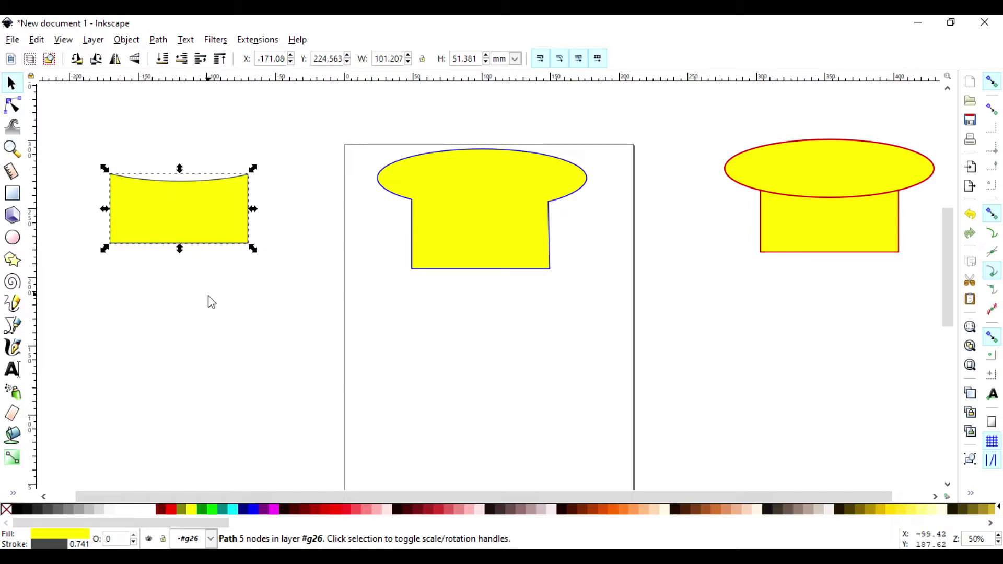
key(ctrl)
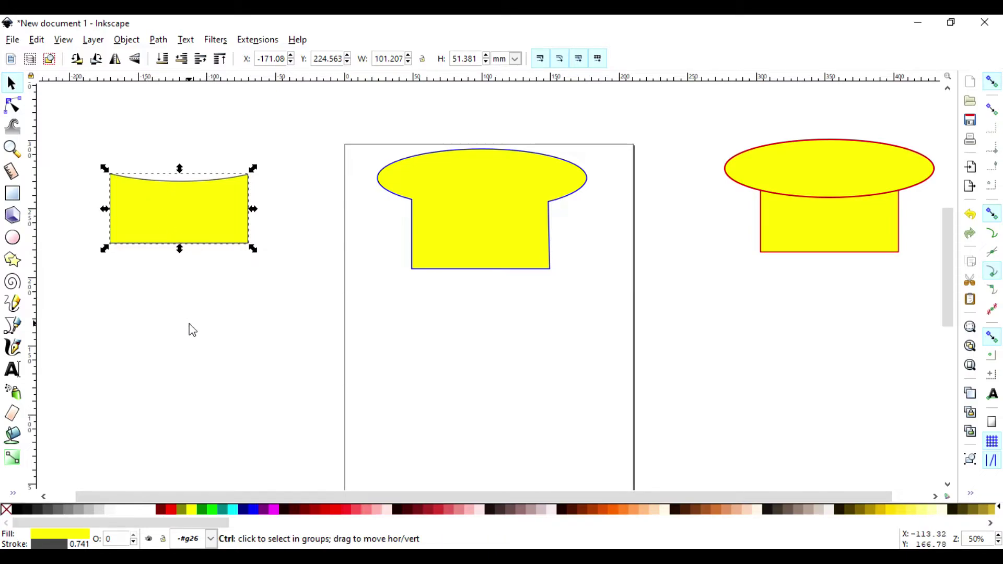
key(ctrl+z)
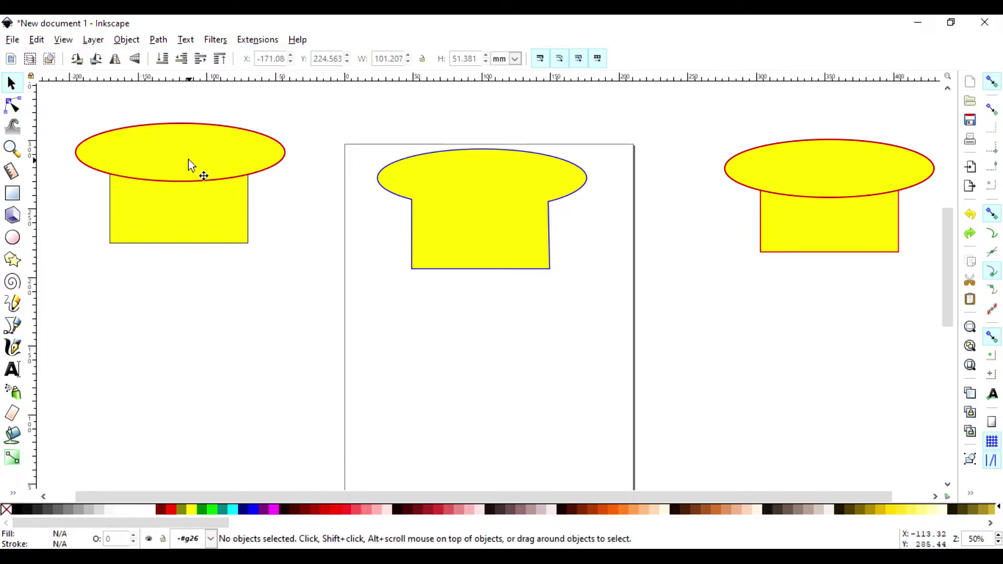
click(201, 178)
drag(182, 187, 183, 211)
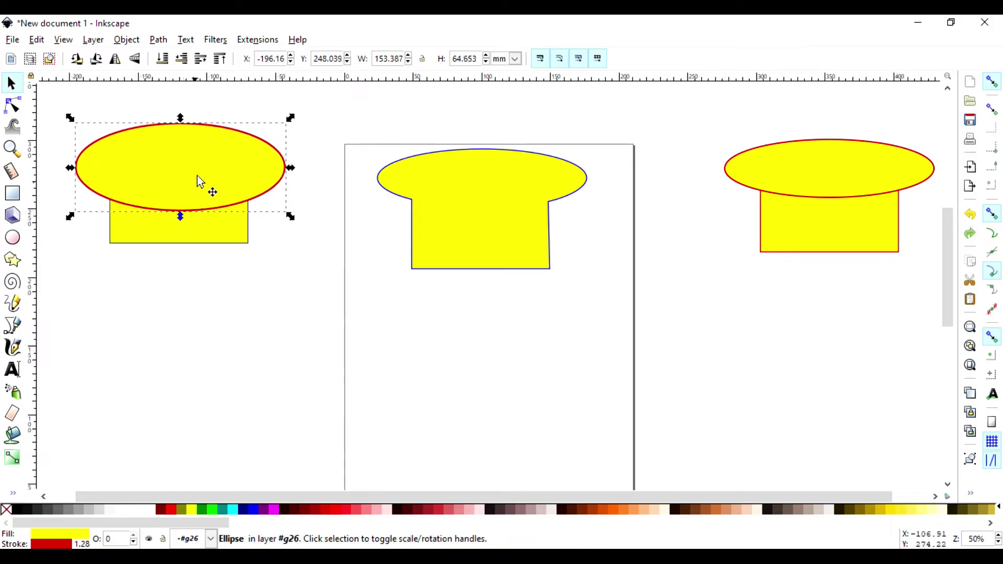
click(287, 296)
drag(56, 106, 300, 272)
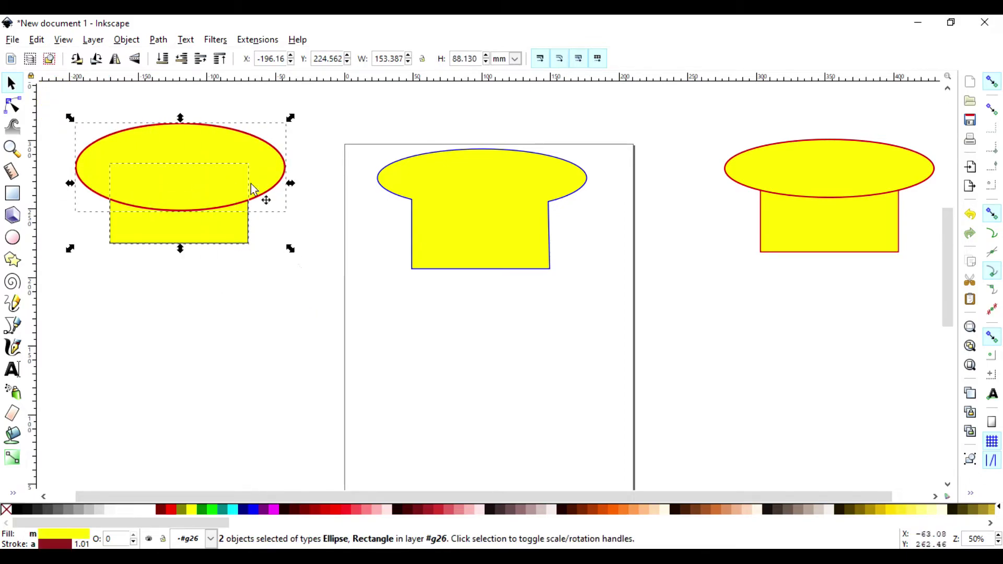
click(158, 39)
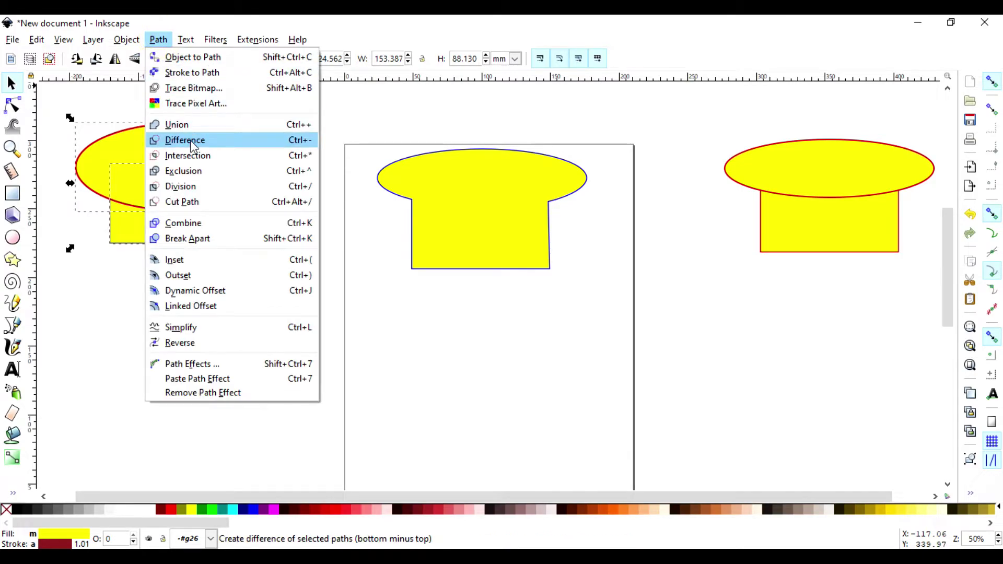
click(191, 142)
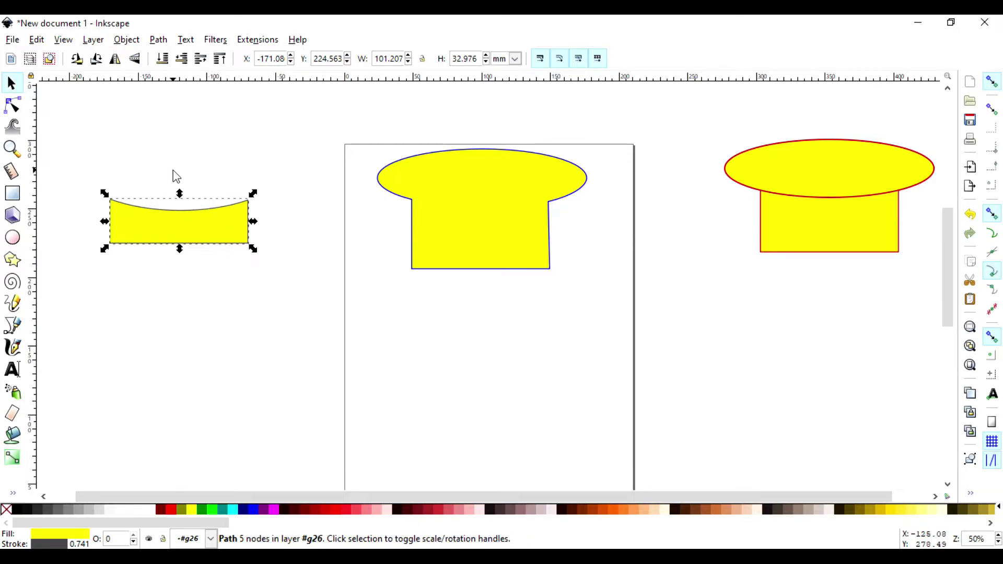
Step: Undo the previous Difference and raise the left rectangle above its ellipse
key(ctrl+z)
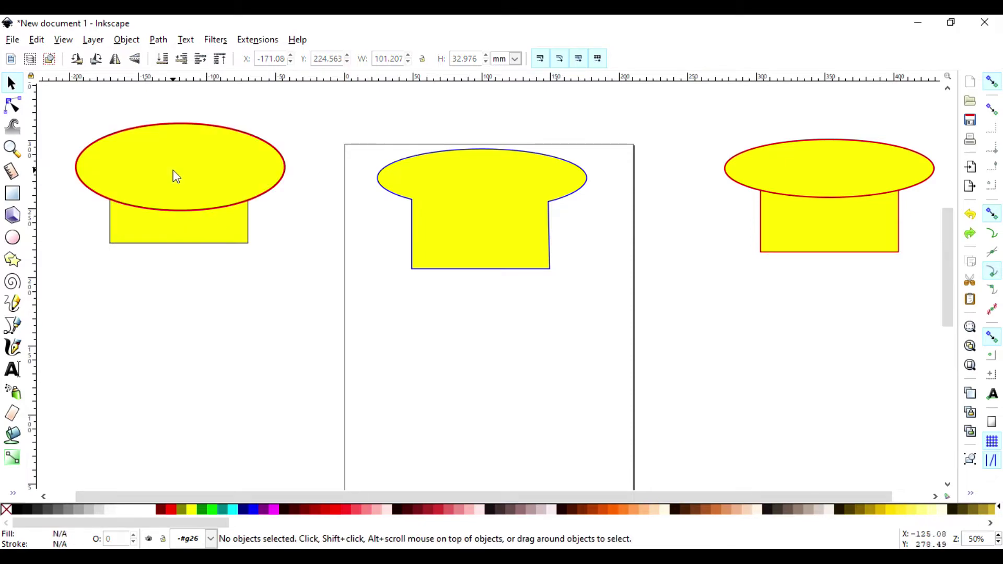
click(179, 220)
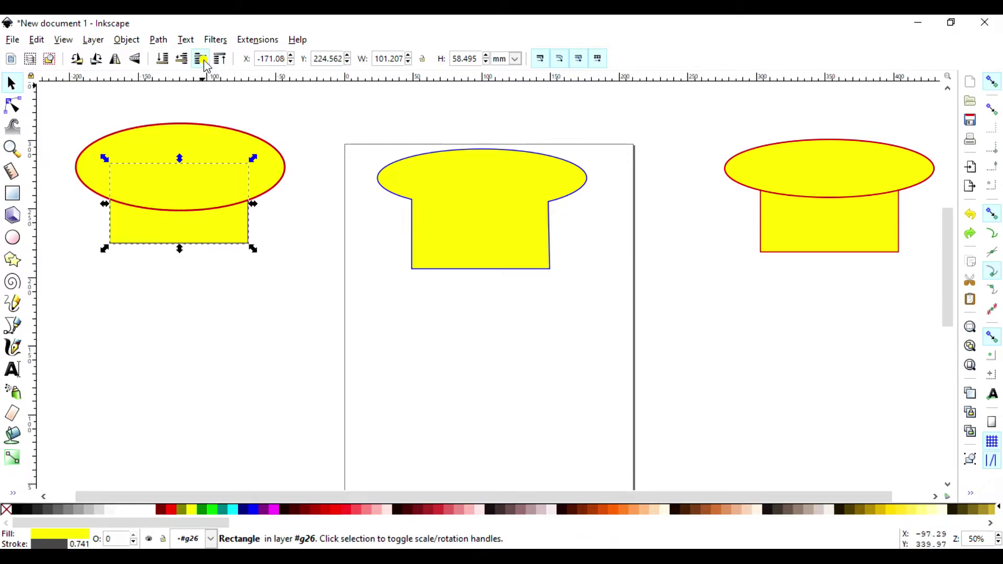
click(203, 60)
click(293, 245)
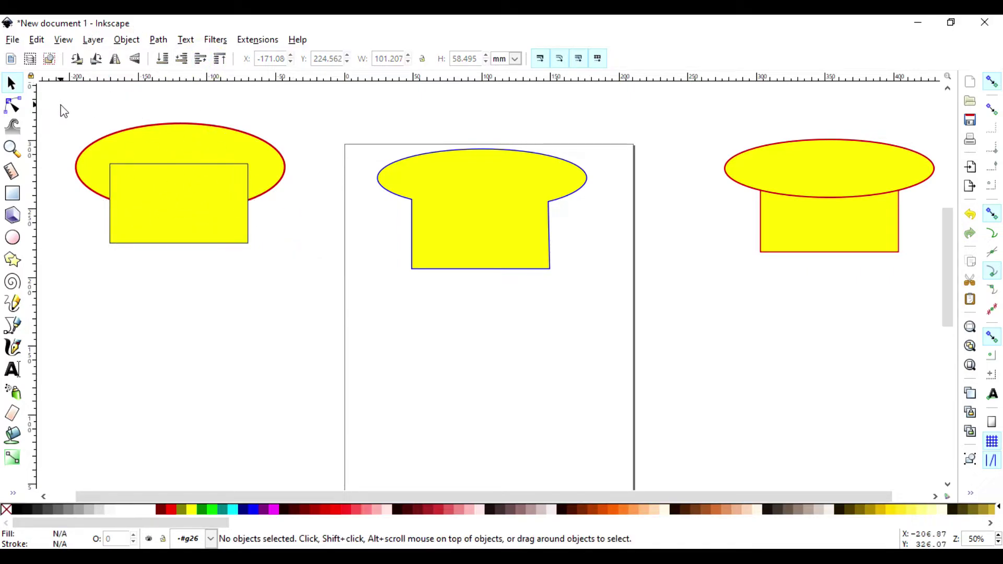
Step: Apply Path > Difference to both left shapes, giving a 153.387 × 57.338 mm notched ellipse
drag(53, 115, 301, 277)
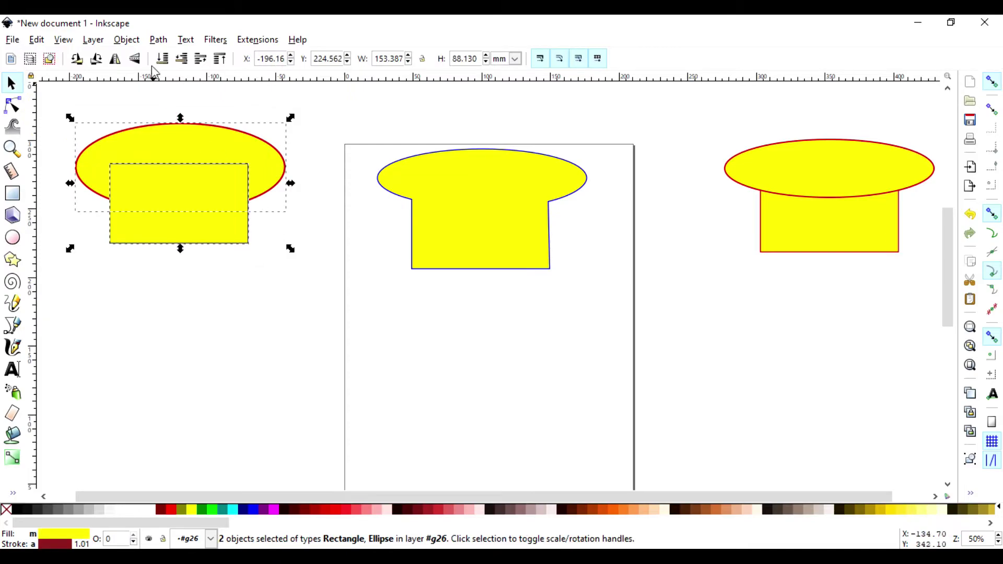
click(157, 40)
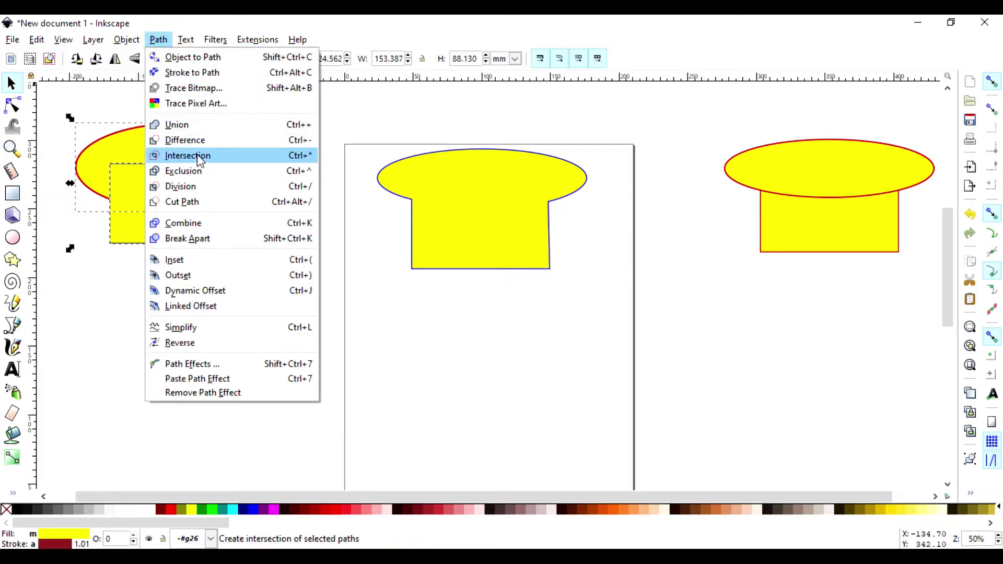
click(195, 140)
click(231, 251)
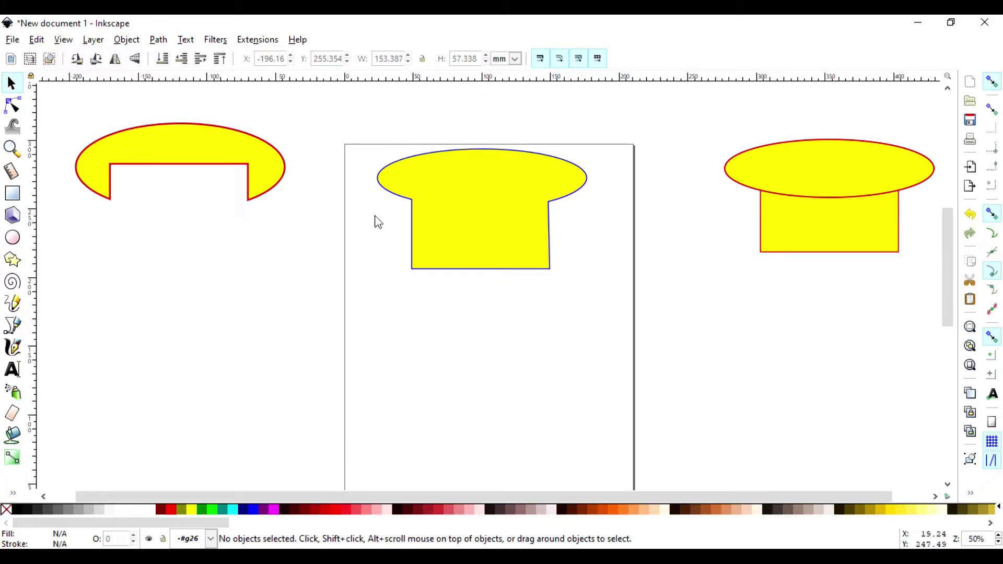
Step: Duplicate the right-hand pair with Ctrl+D and move the copy below the notched left shape
drag(700, 122, 937, 287)
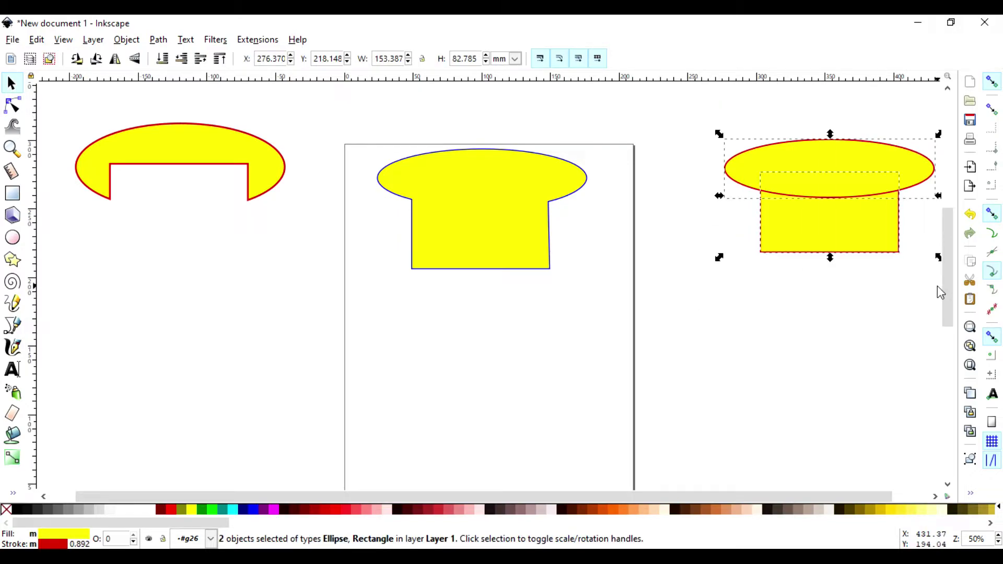
key(ctrl)
key(ctrl+d)
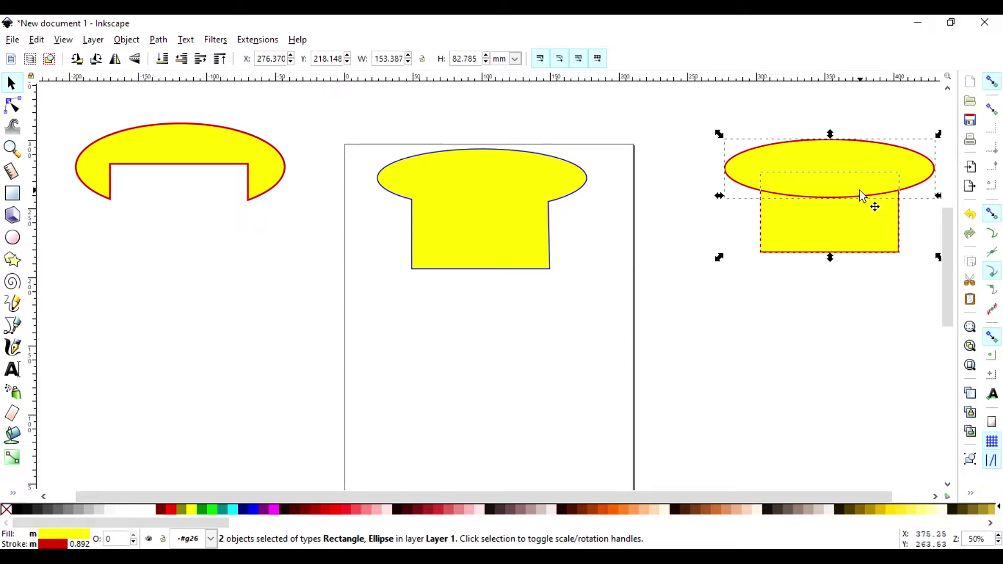
drag(860, 191, 197, 327)
click(765, 376)
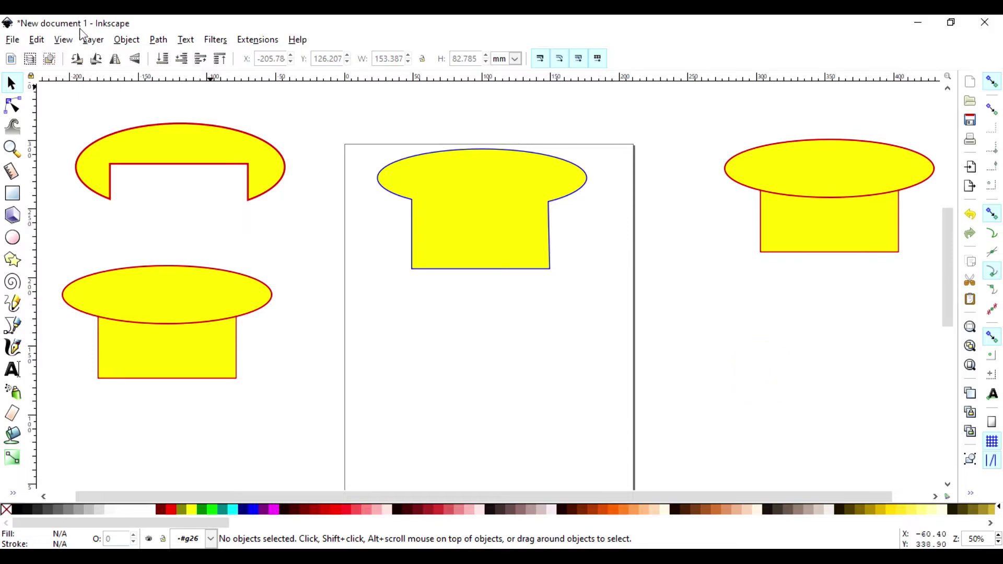
click(160, 40)
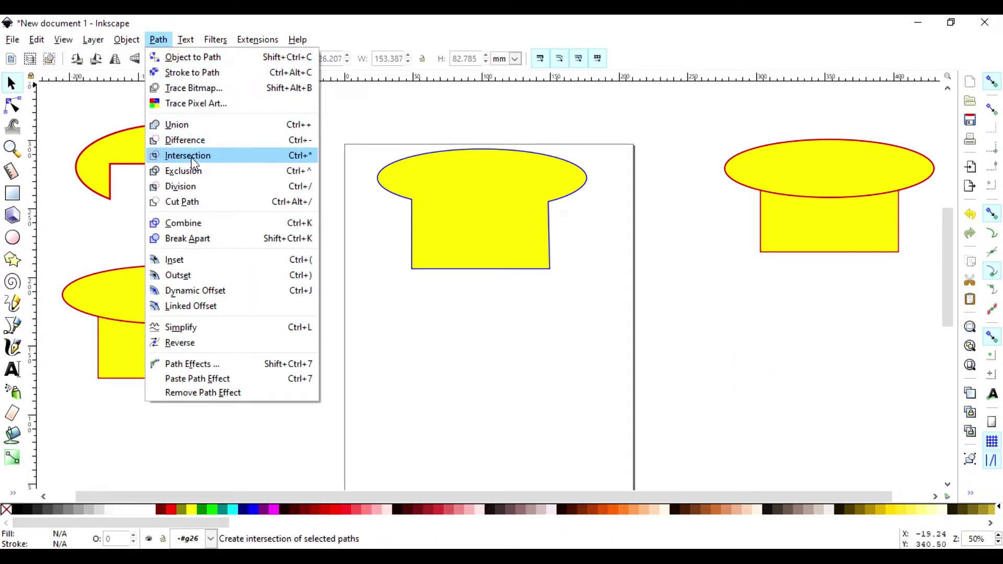
click(731, 330)
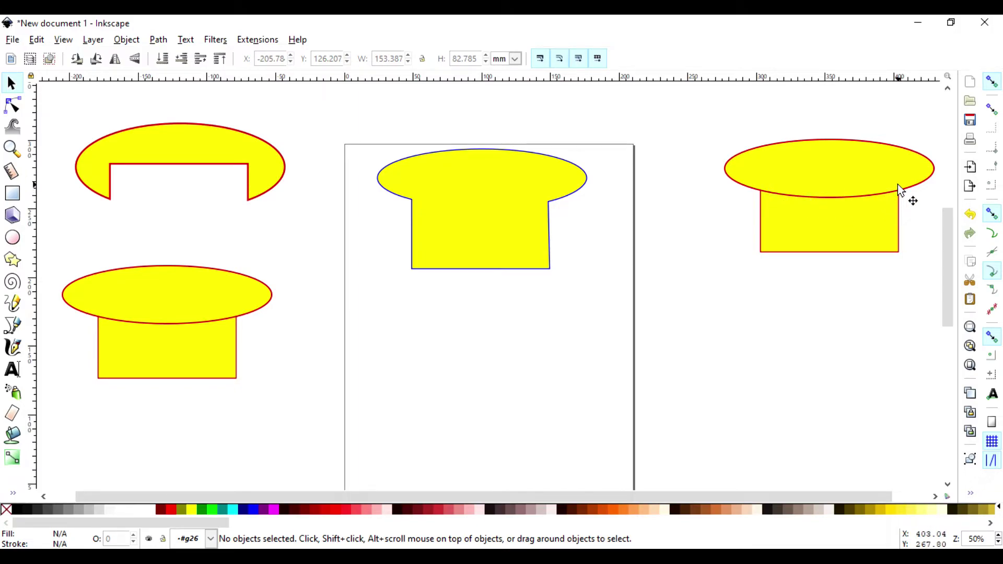
Step: Raise the right rectangle, then apply Path > Intersection, leaving a 101.509 × 19.133 mm sliver
click(812, 230)
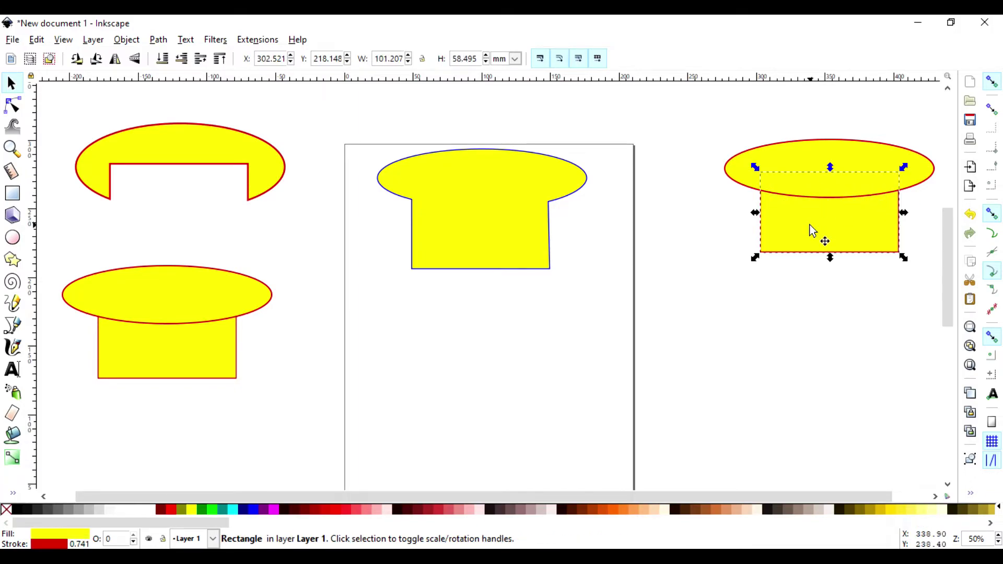
click(222, 62)
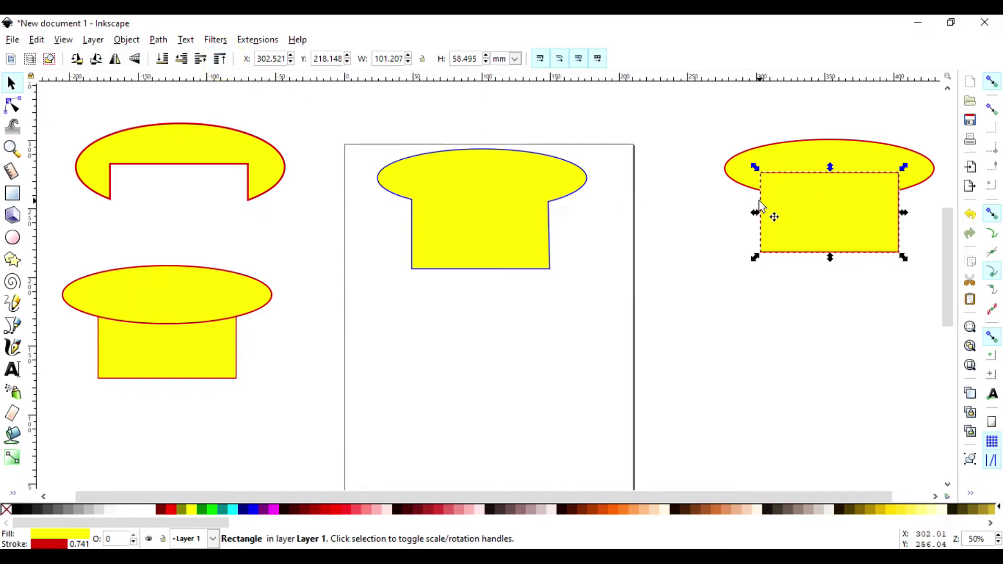
click(803, 311)
drag(704, 113, 940, 272)
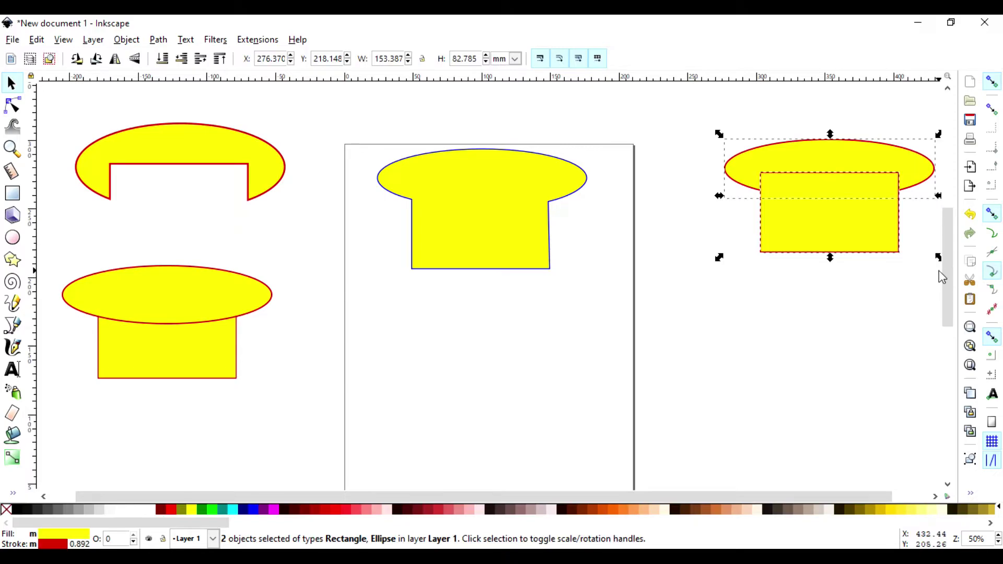
click(159, 40)
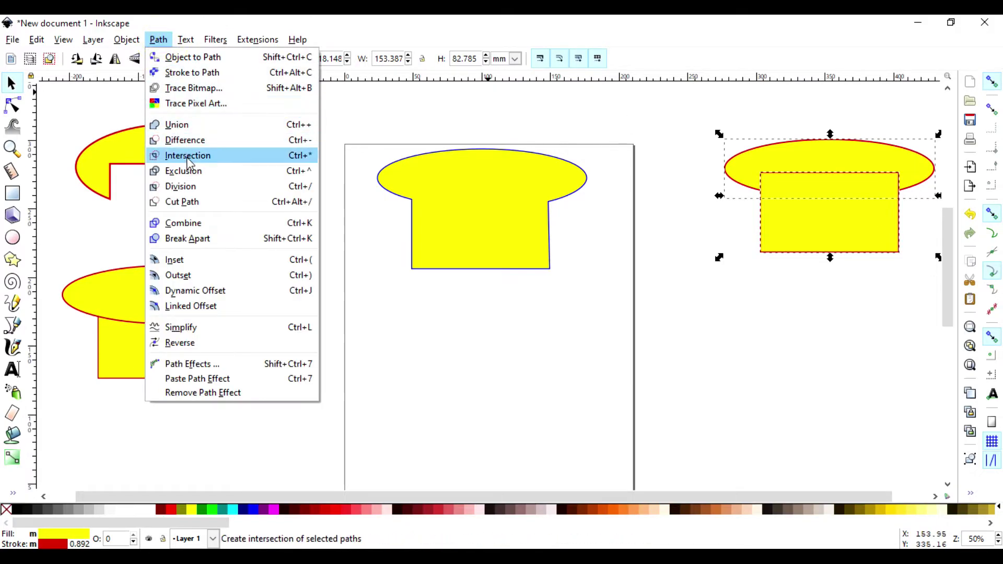
click(190, 156)
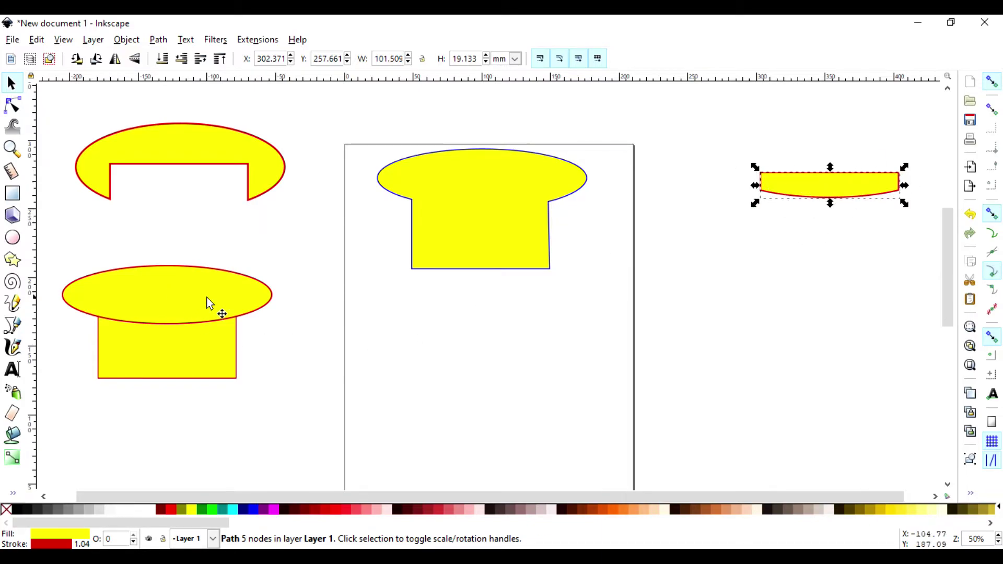
Step: Duplicate the lower-left ellipse-and-rectangle pair and drag the copy onto the page
click(159, 41)
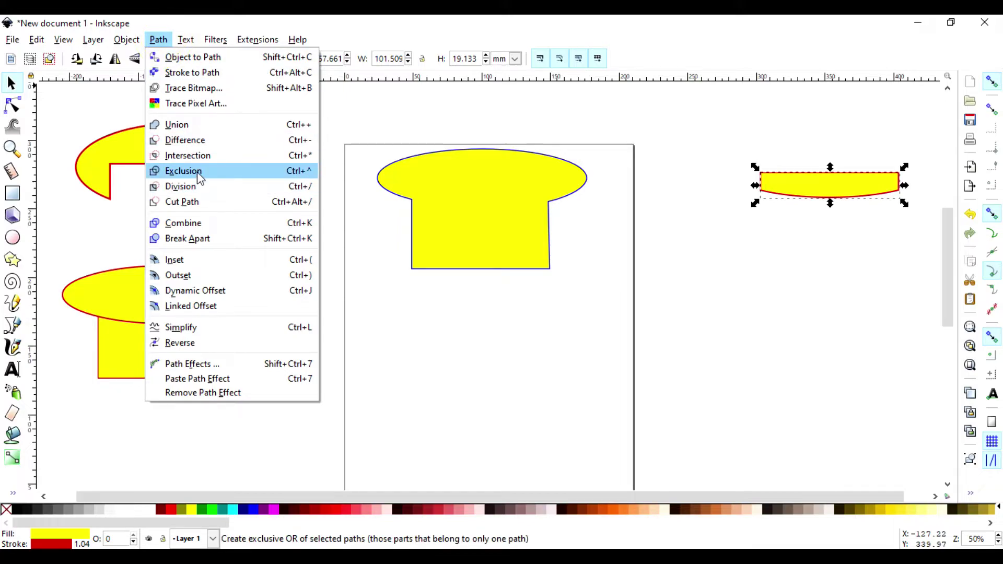
click(428, 342)
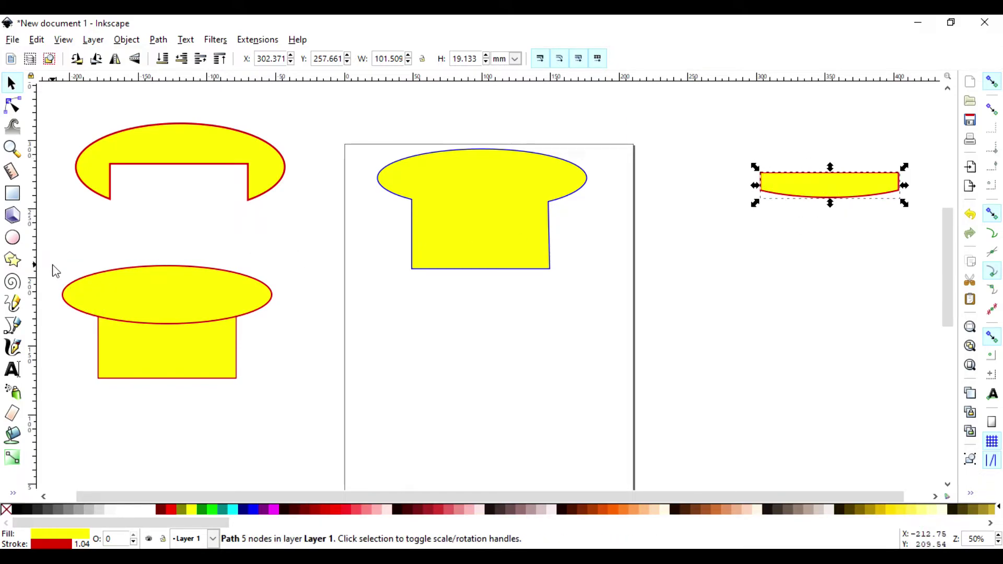
drag(52, 264, 286, 406)
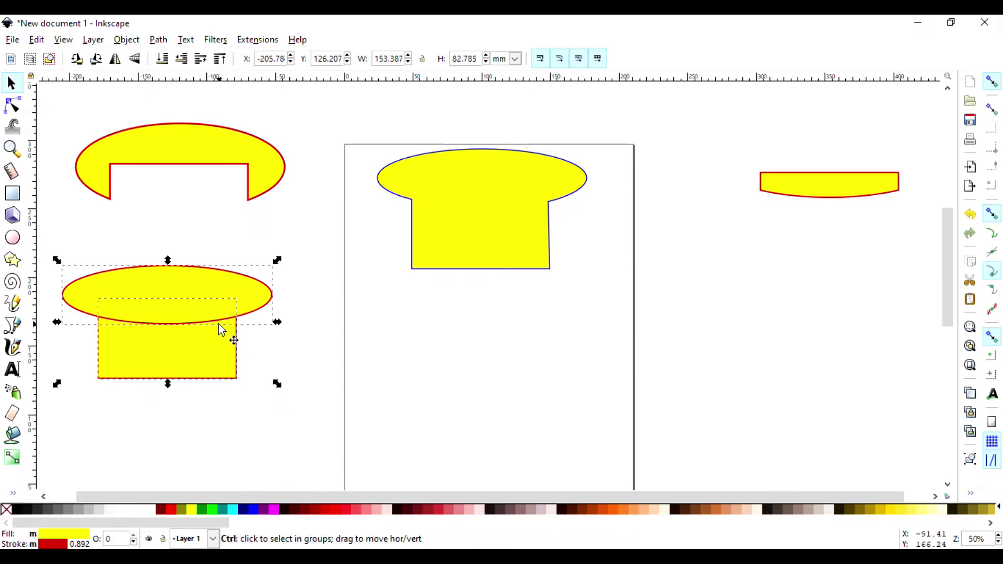
key(ctrl+d)
drag(188, 316, 518, 350)
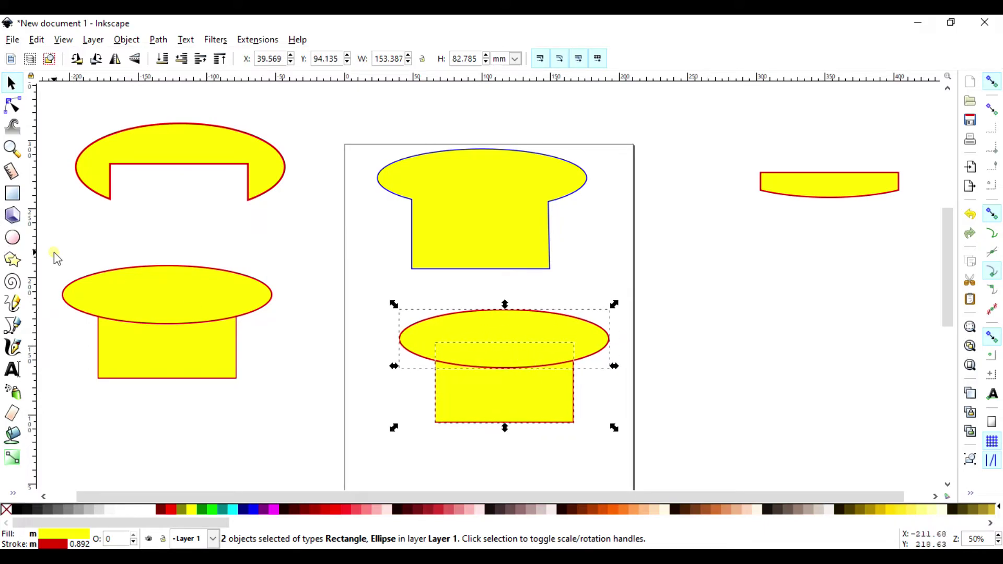
Step: Apply Path > Exclusion to the original lower-left pair to hollow their overlap
mouse_move(55, 251)
mouse_down()
mouse_move(55, 268)
mouse_move(269, 403)
mouse_move(301, 398)
mouse_up()
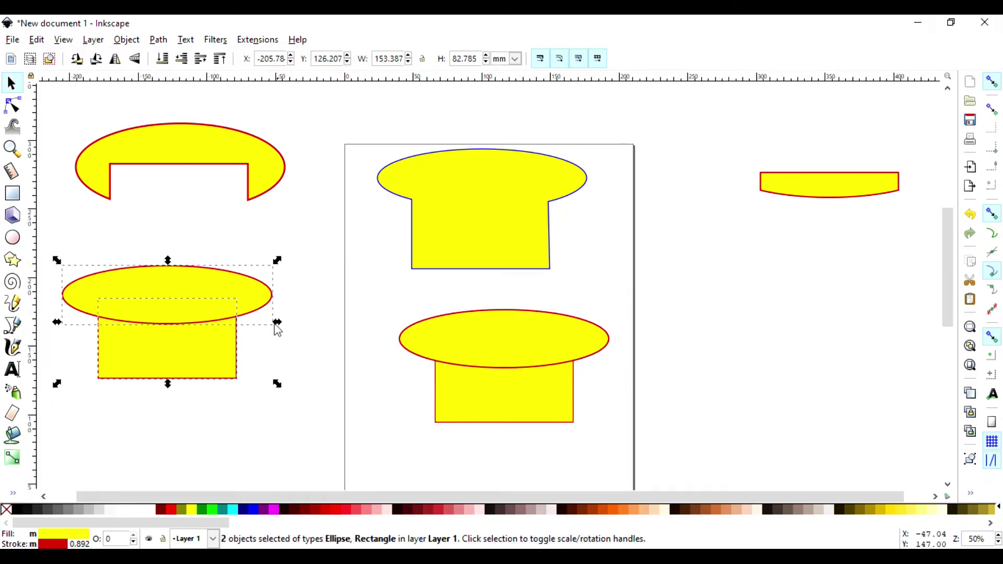
click(159, 42)
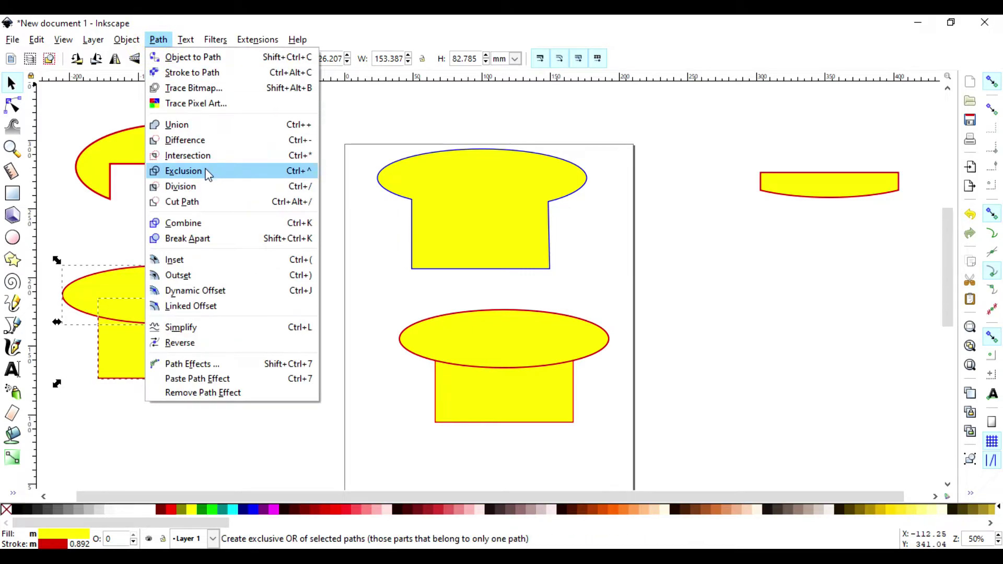
click(205, 171)
click(205, 175)
click(306, 356)
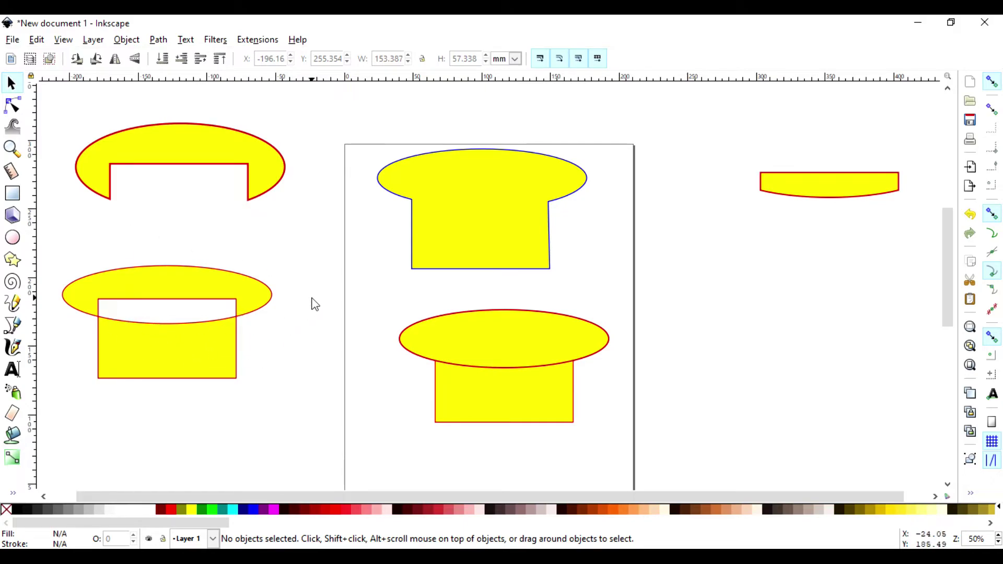
Step: Duplicate the on-page ellipse-and-rectangle pair and move the copy to the right of the page
click(161, 40)
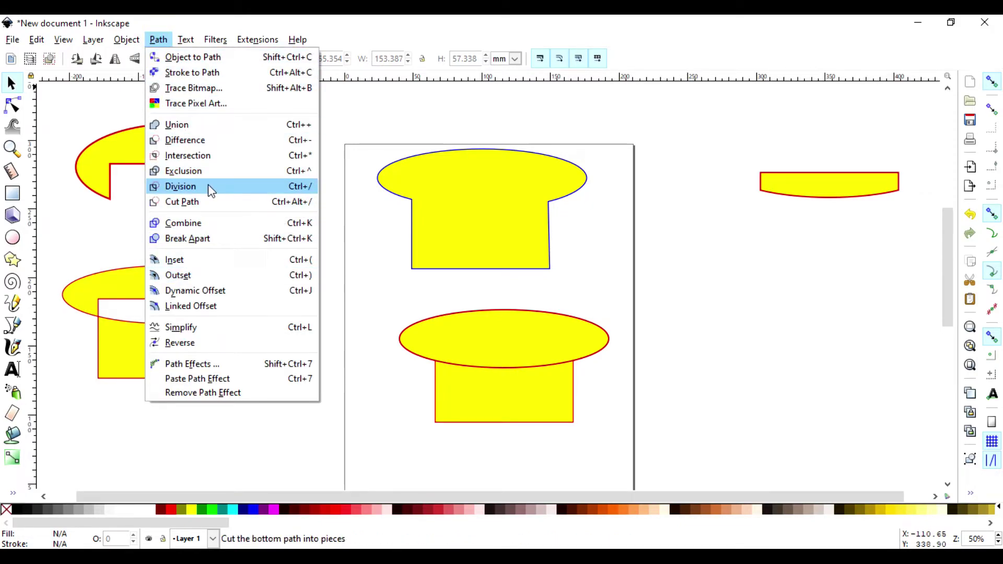
click(690, 351)
drag(391, 284, 622, 435)
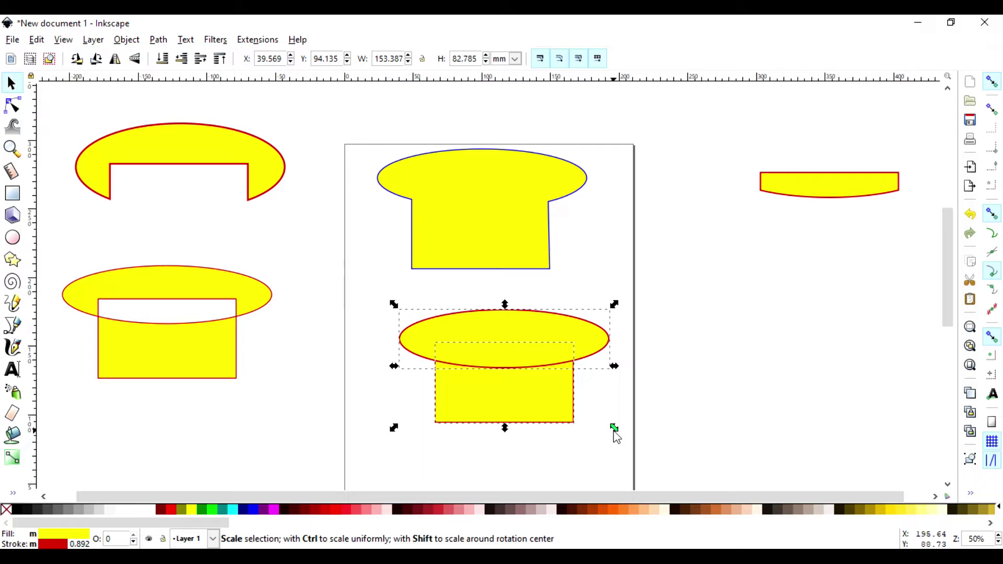
key(ctrl)
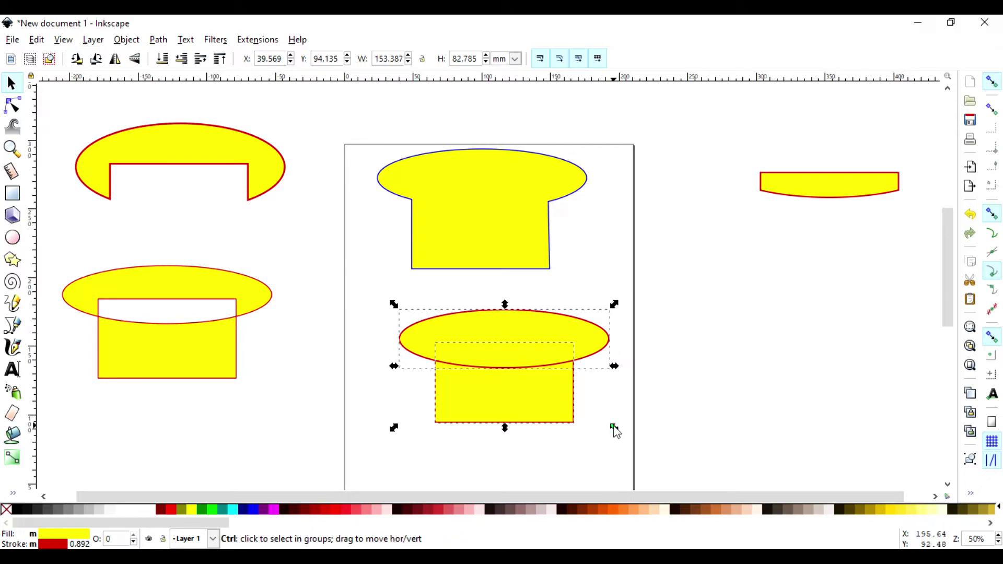
key(ctrl+d)
drag(512, 339, 792, 320)
click(538, 284)
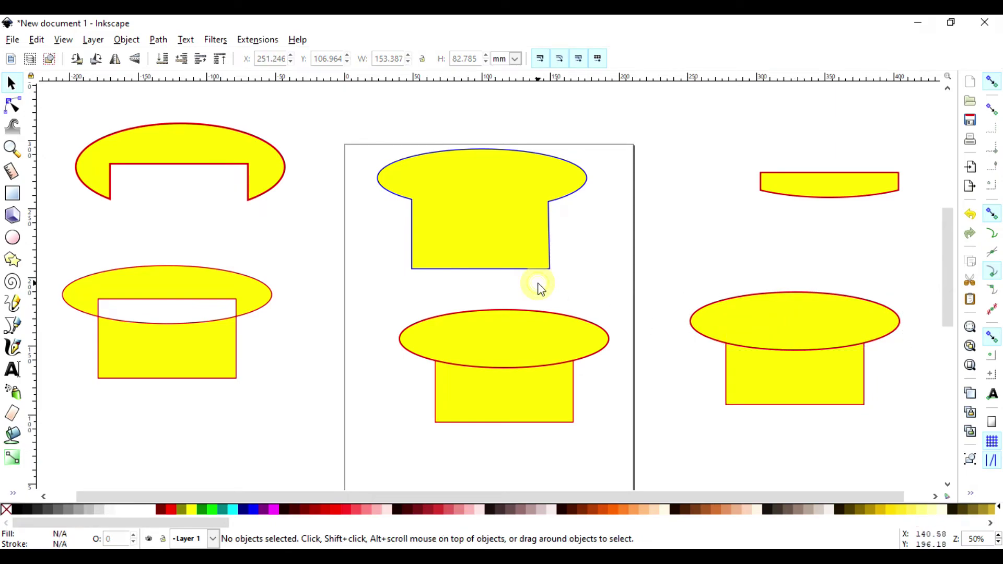
Step: Apply Path > Division to the lower middle pair, splitting it along the ellipse's curve
click(157, 41)
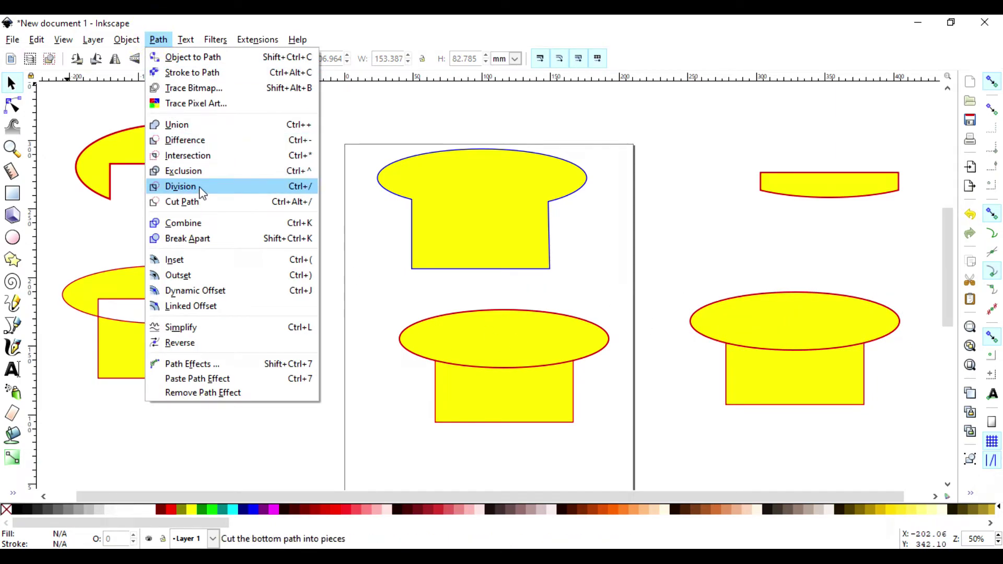
click(389, 295)
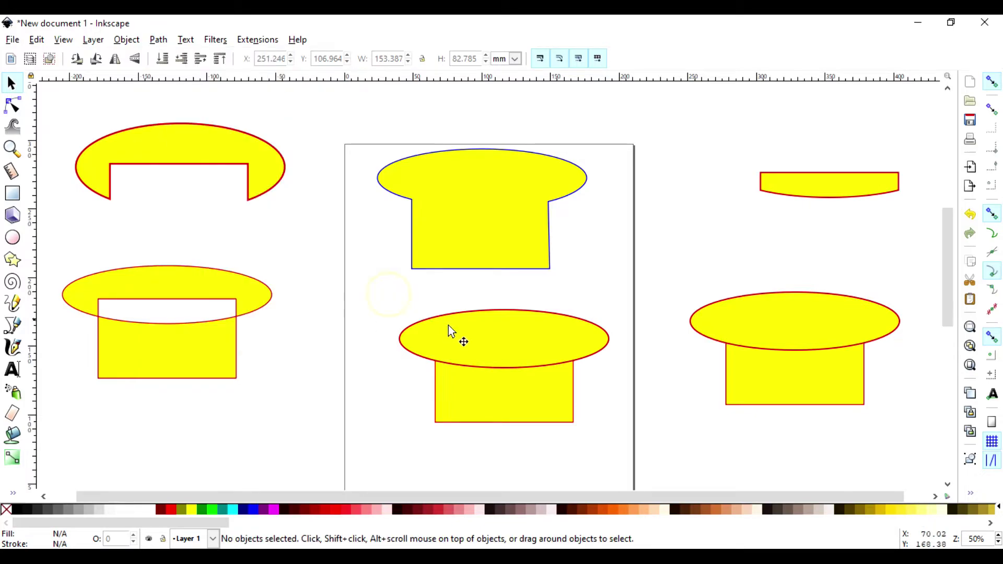
drag(390, 287, 626, 437)
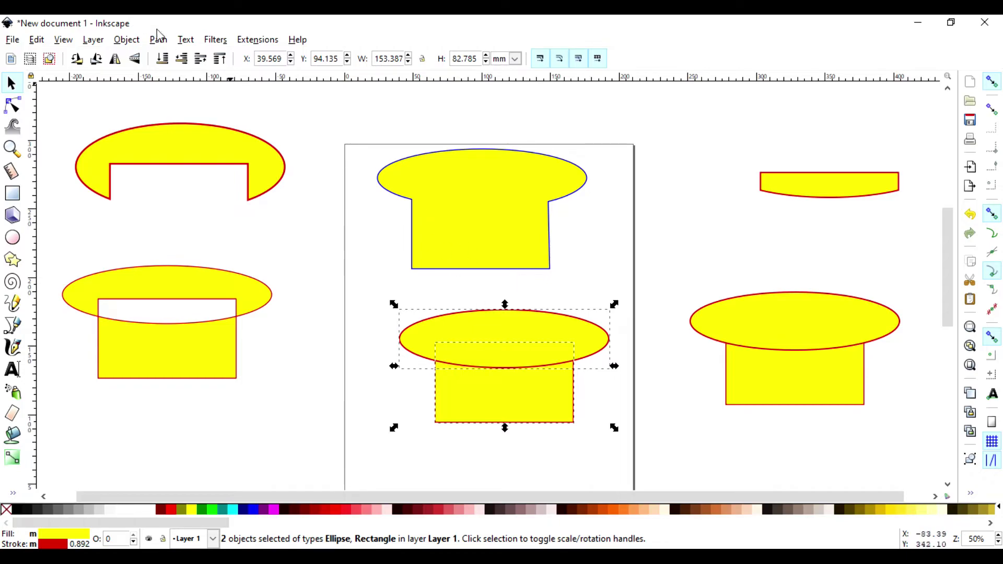
click(158, 40)
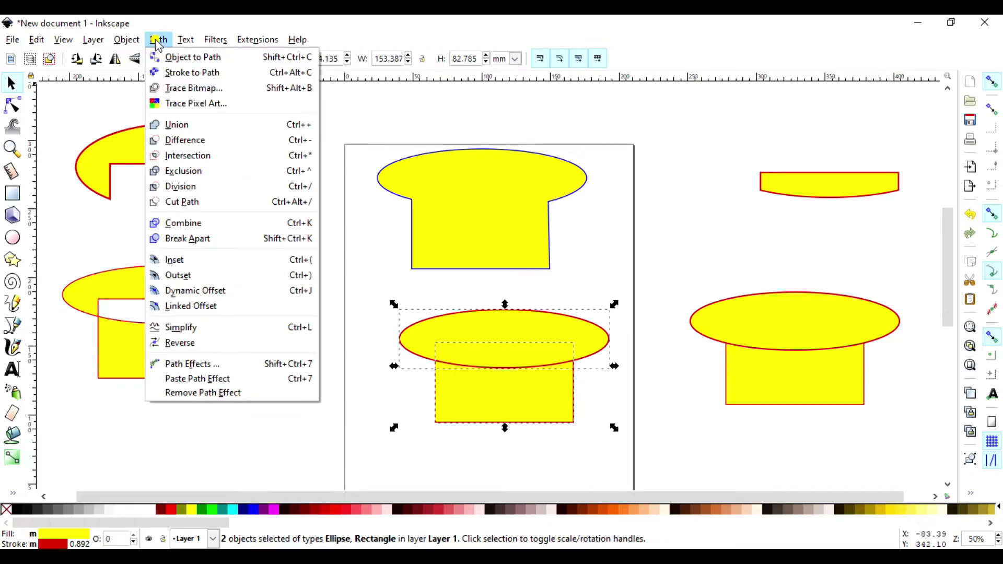
click(186, 187)
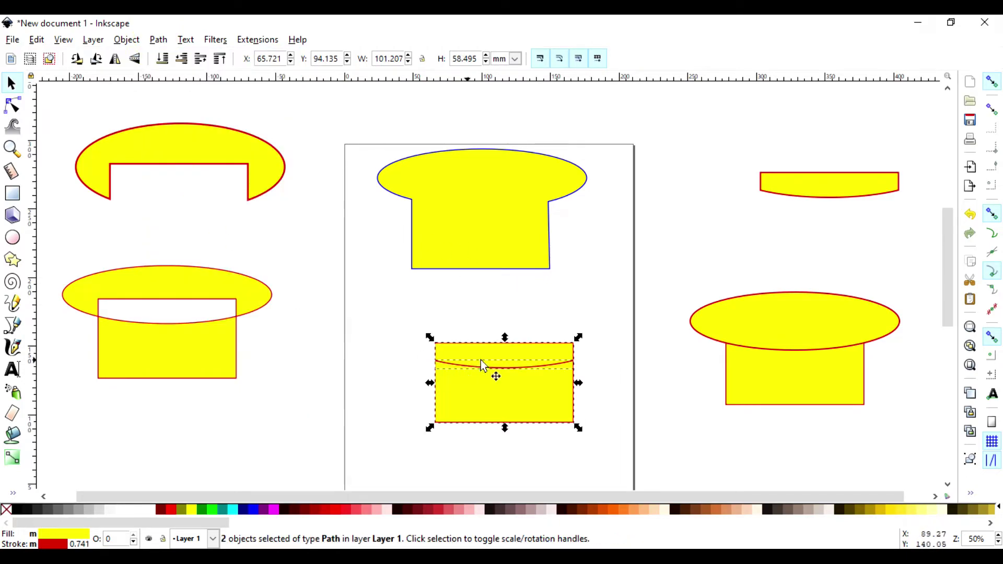
click(516, 314)
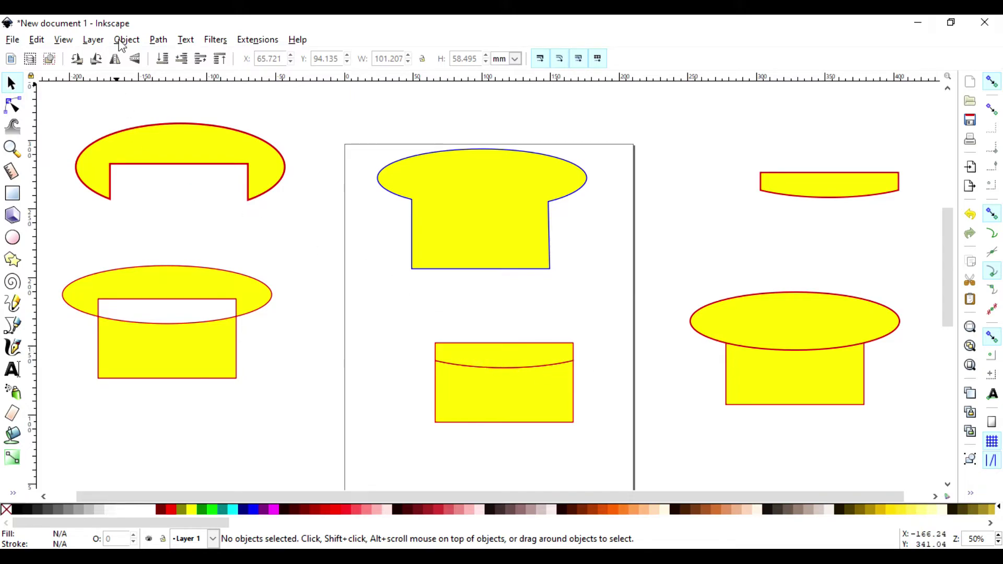
click(158, 40)
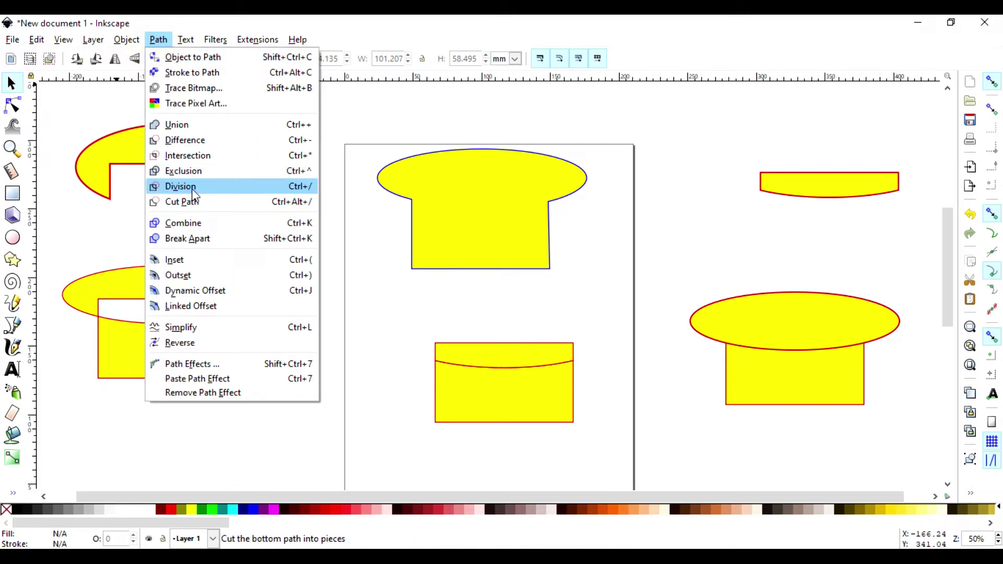
click(372, 298)
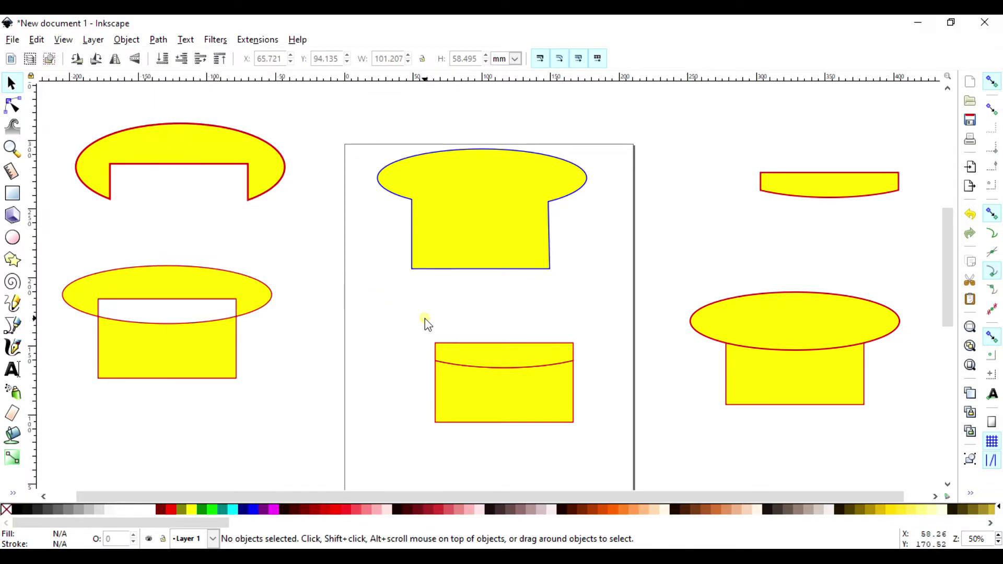
Step: Undo the division, raise the middle rectangle to top, then divide the ellipse with it
key(ctrl+z)
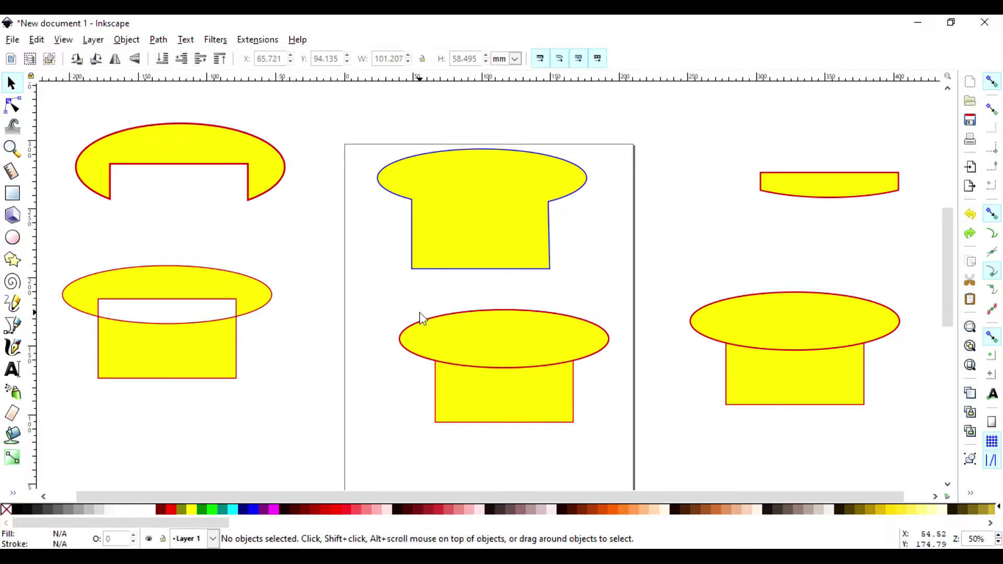
click(478, 402)
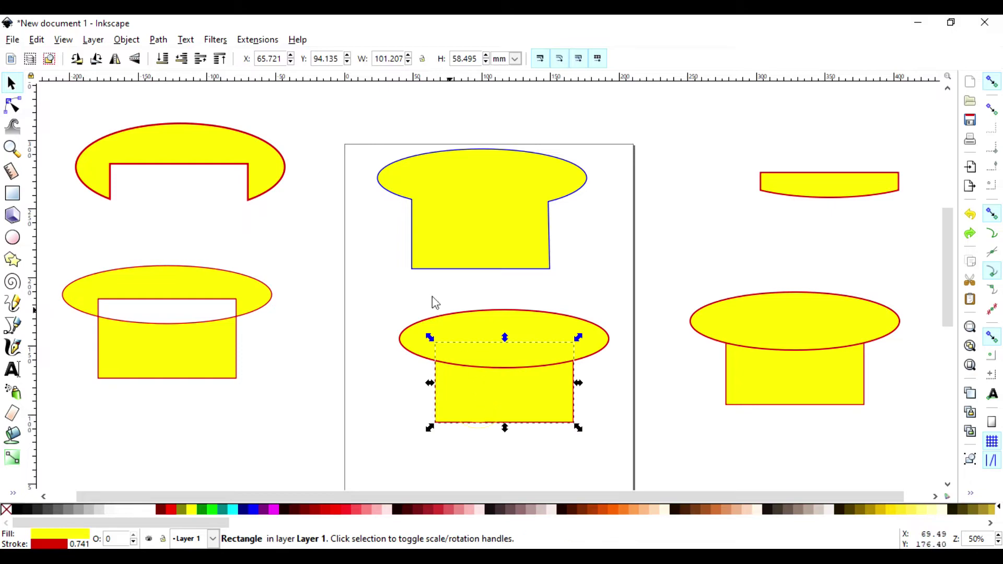
click(221, 58)
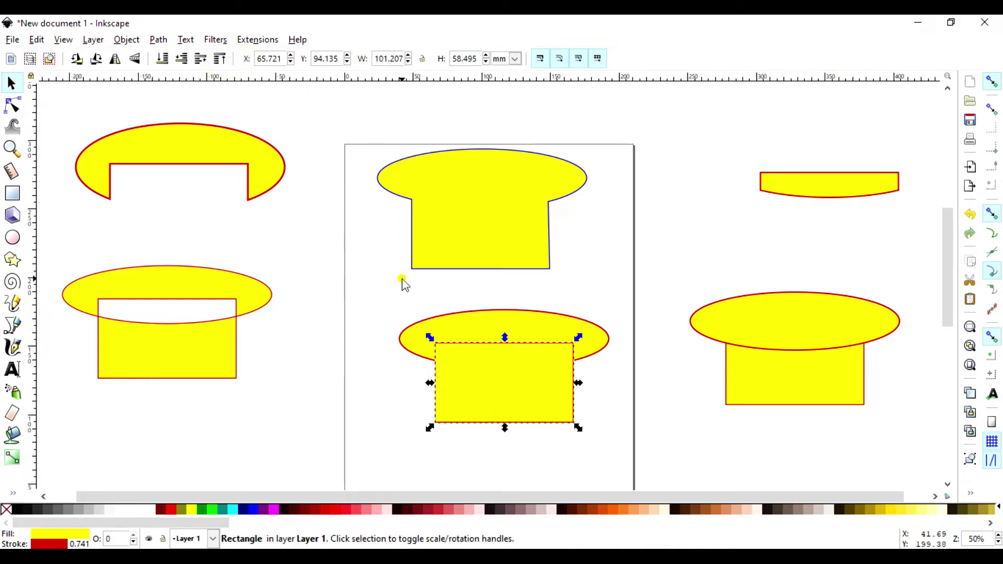
click(381, 278)
drag(382, 278, 614, 447)
click(158, 40)
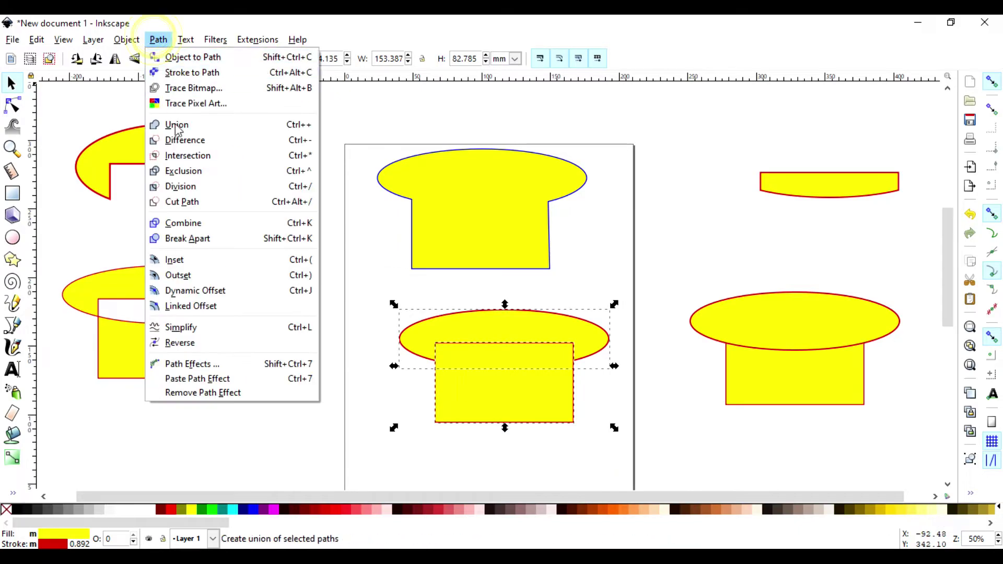
click(180, 186)
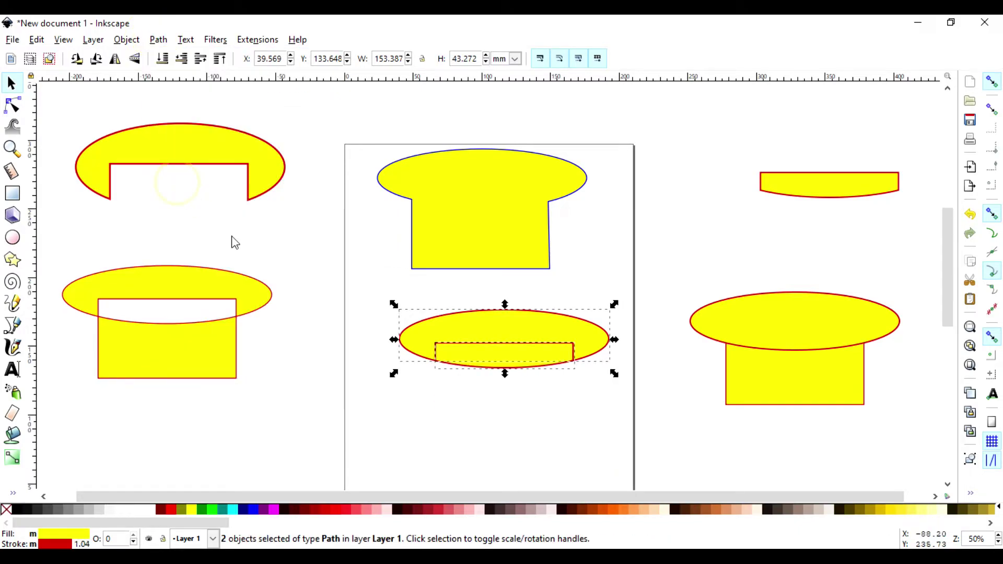
click(525, 431)
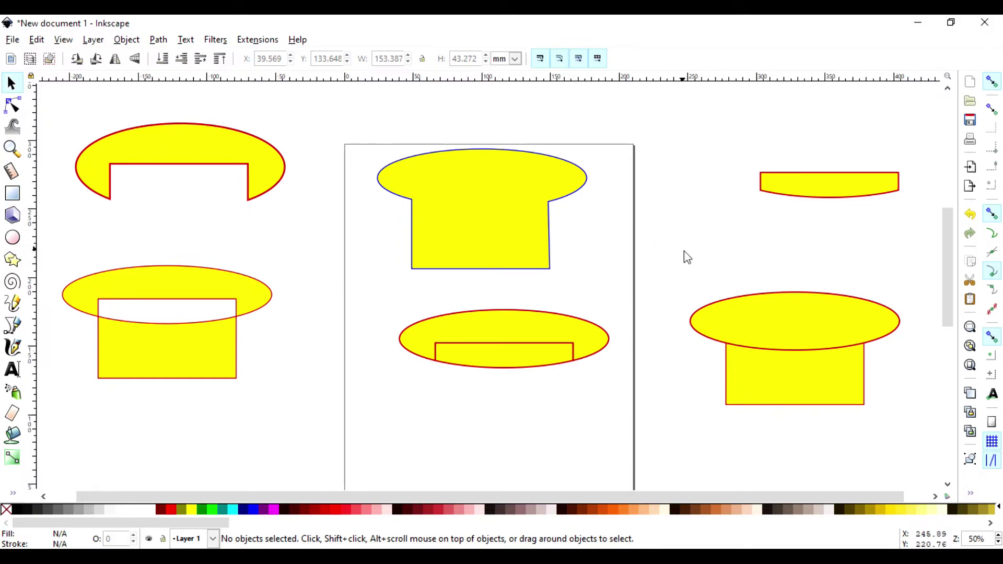
Step: Move the right-hand rectangle up so the ellipse crosses its middle
click(158, 40)
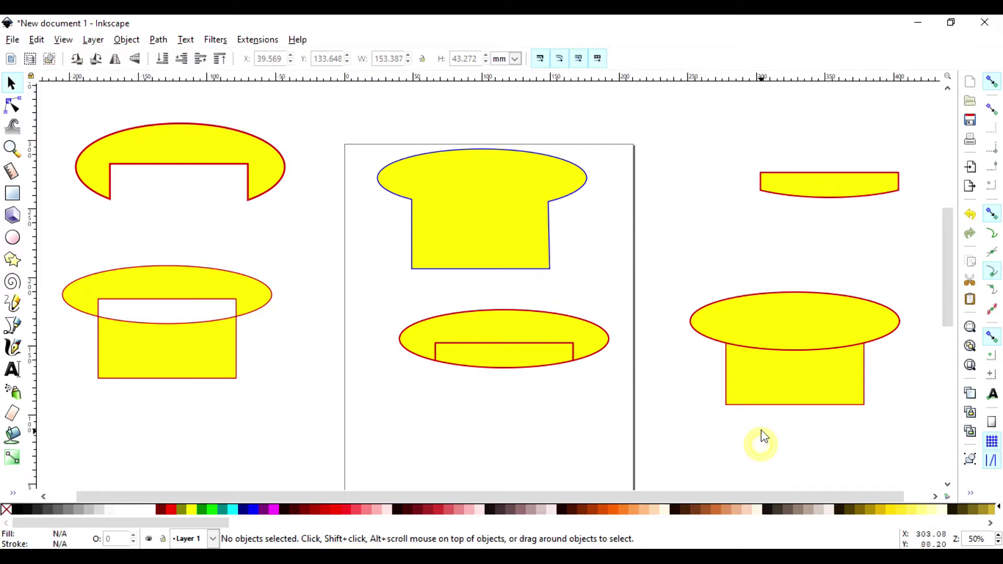
click(768, 395)
drag(768, 395, 771, 348)
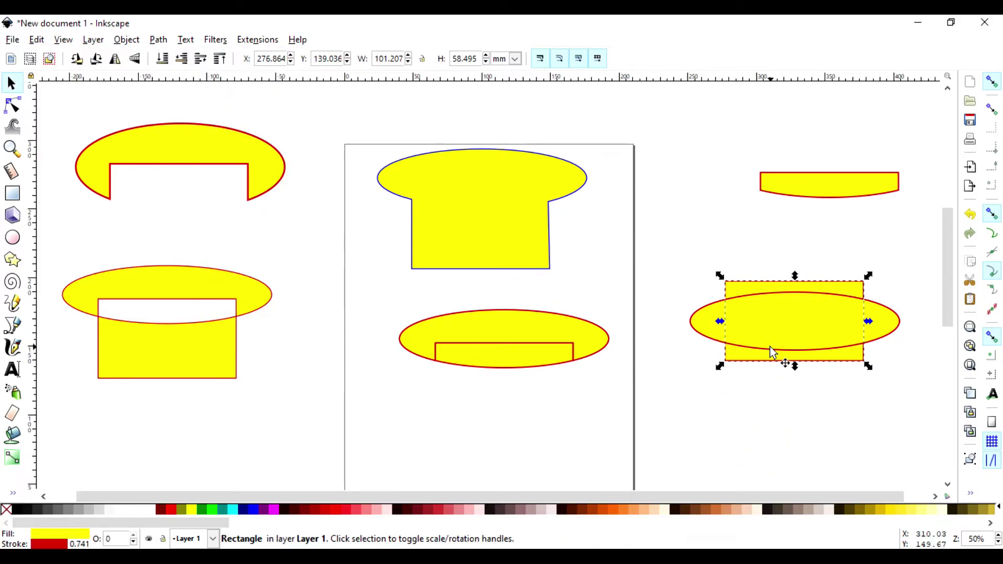
click(683, 224)
Step: Try Path > Cut Path on the right pair, then undo it to keep both shapes filled
drag(680, 218, 922, 431)
click(158, 40)
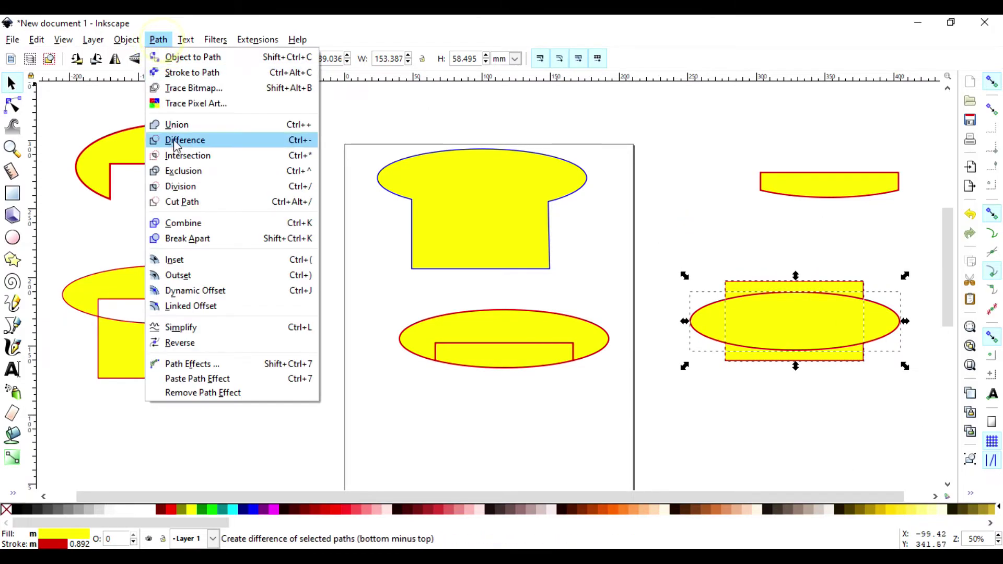
click(188, 202)
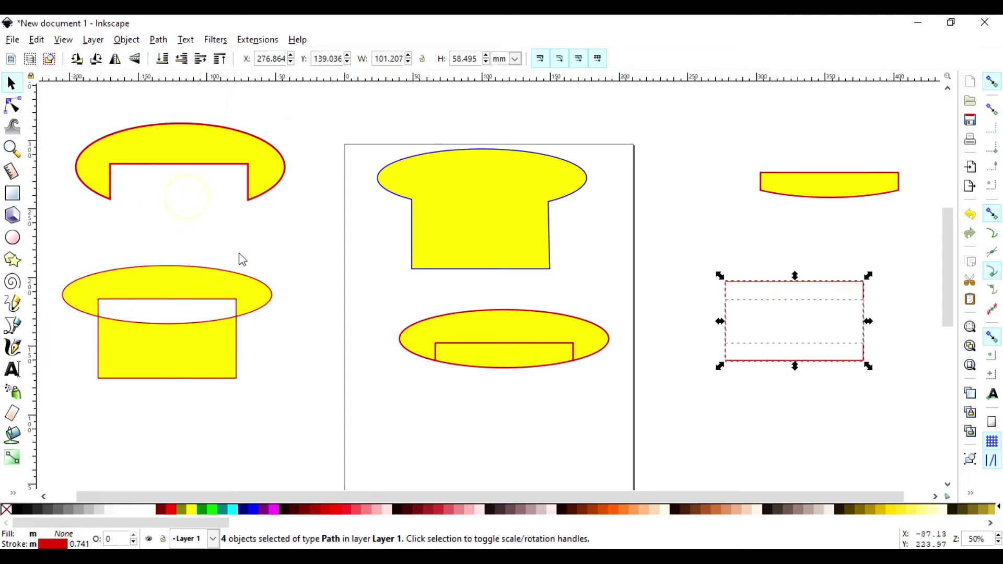
click(845, 412)
click(795, 330)
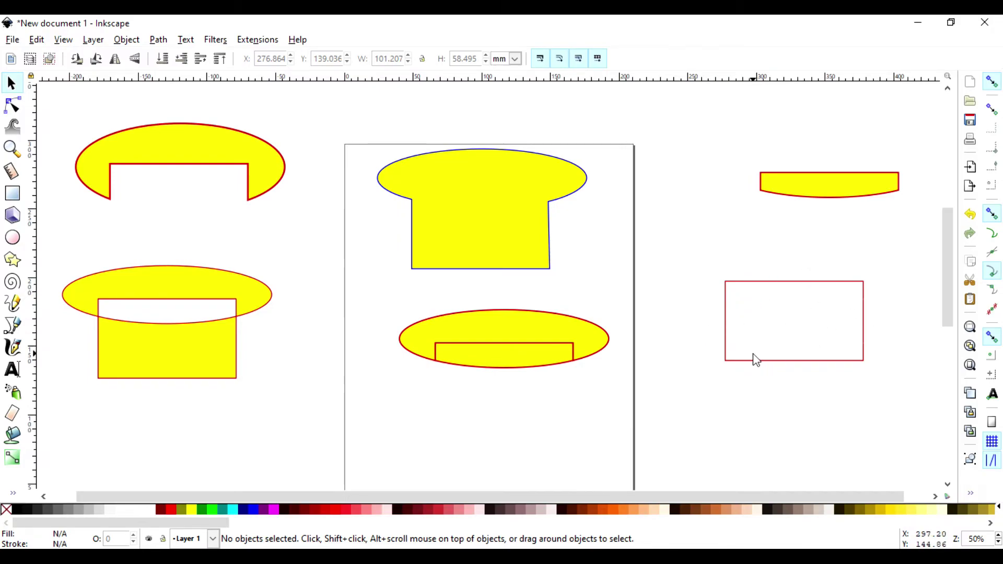
key(ctrl)
key(ctrl+z)
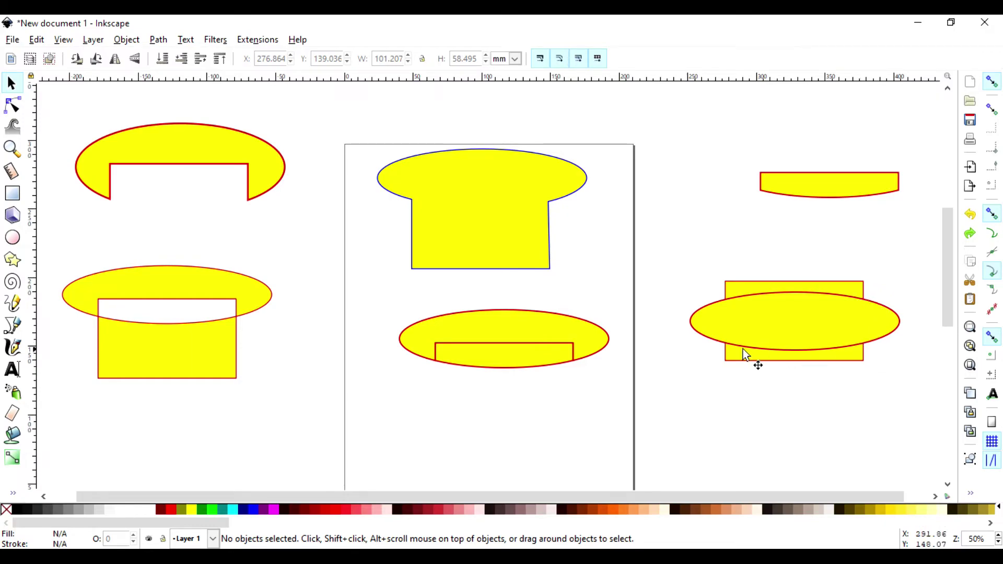
Step: Apply Path > Cut Path to the right ellipse and rectangle
drag(666, 248, 919, 410)
click(159, 40)
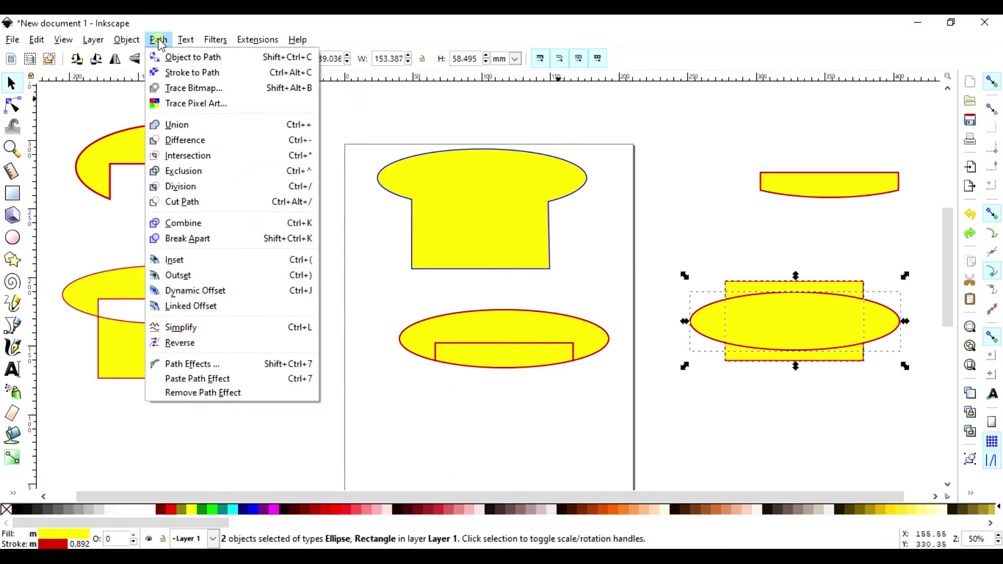
click(181, 203)
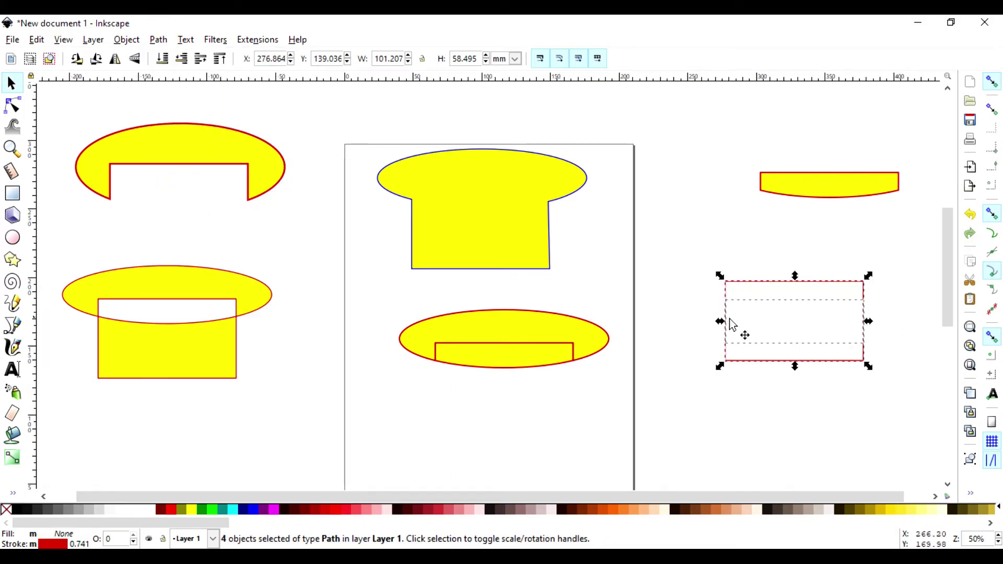
click(828, 233)
Step: Drag the outline pieces apart: top up, right side right, left side left, bottom down
click(775, 283)
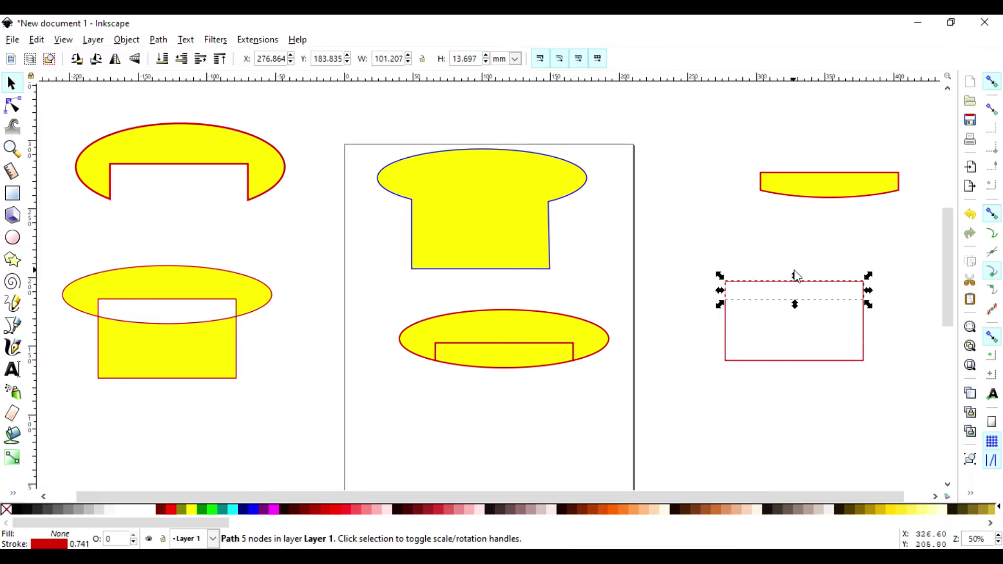
drag(789, 284, 790, 262)
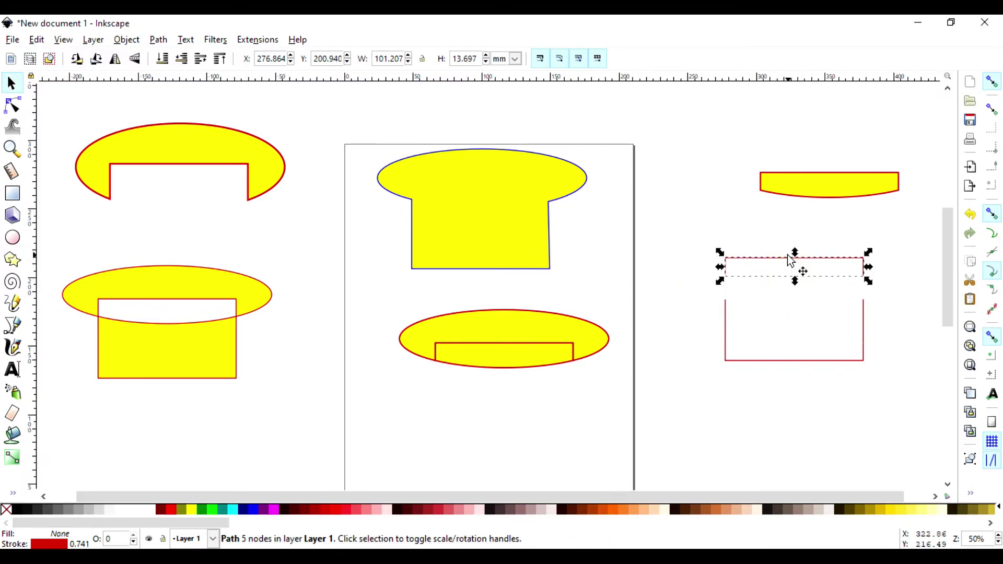
click(862, 321)
drag(864, 320, 881, 316)
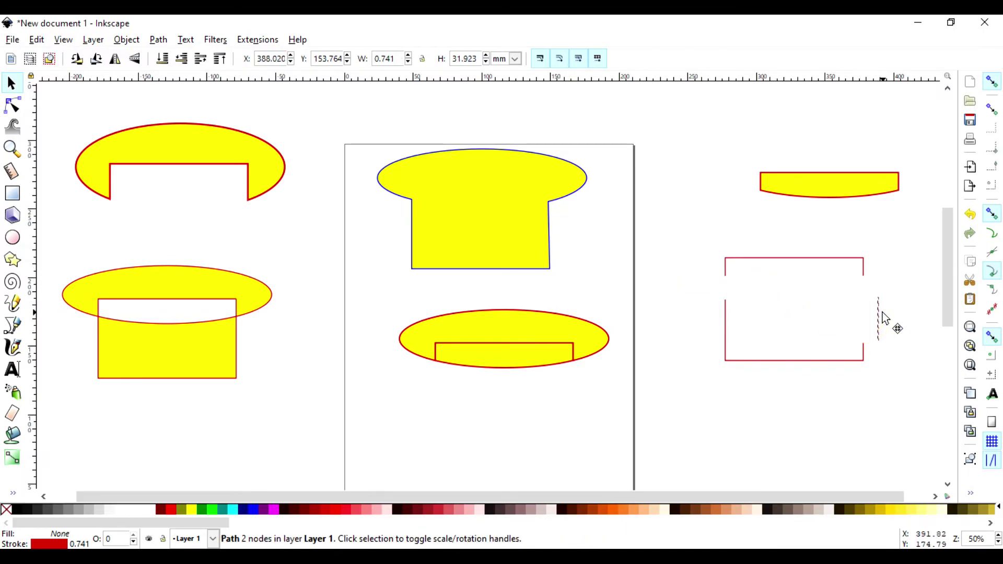
click(726, 318)
drag(723, 315, 692, 315)
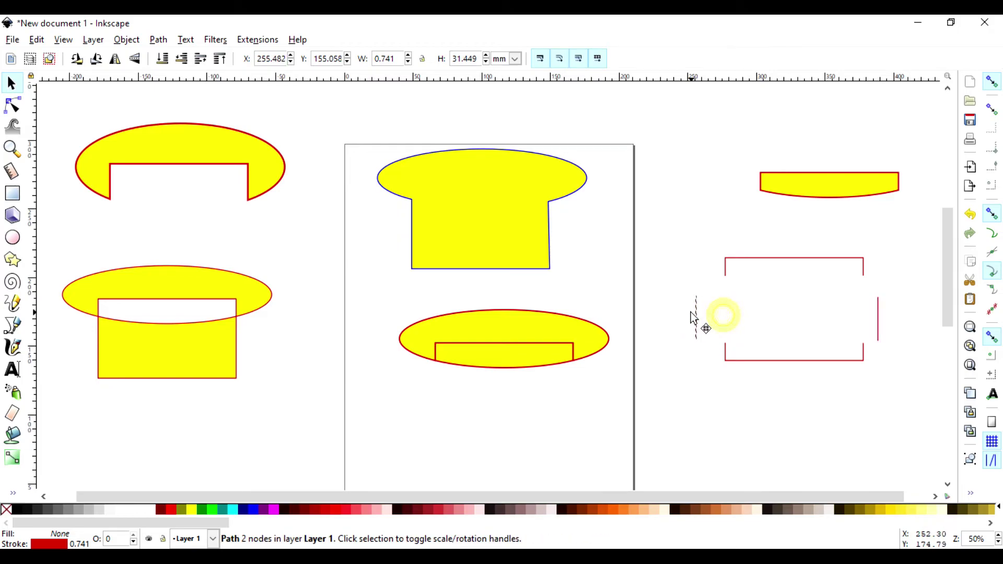
click(786, 361)
drag(786, 360, 791, 388)
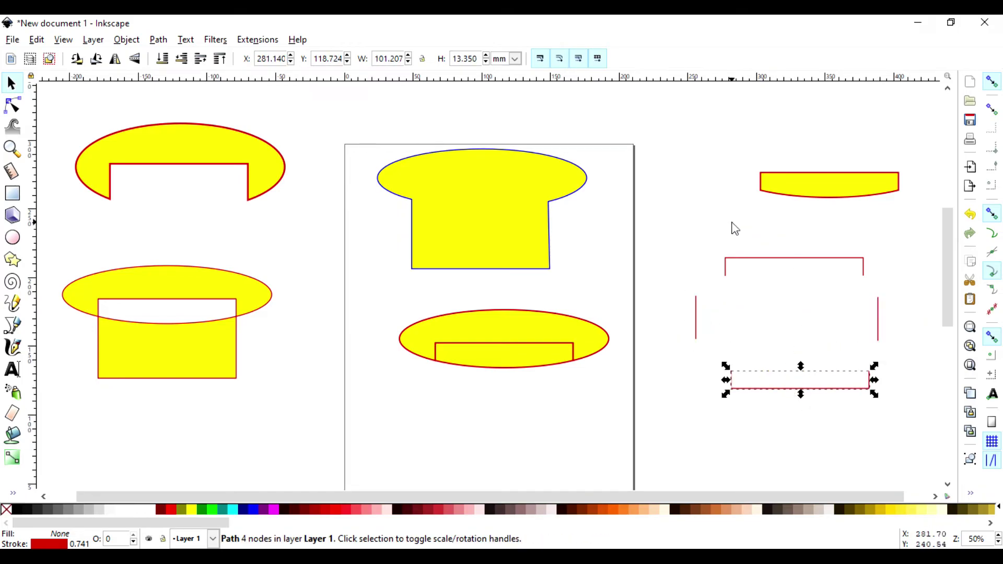
click(729, 222)
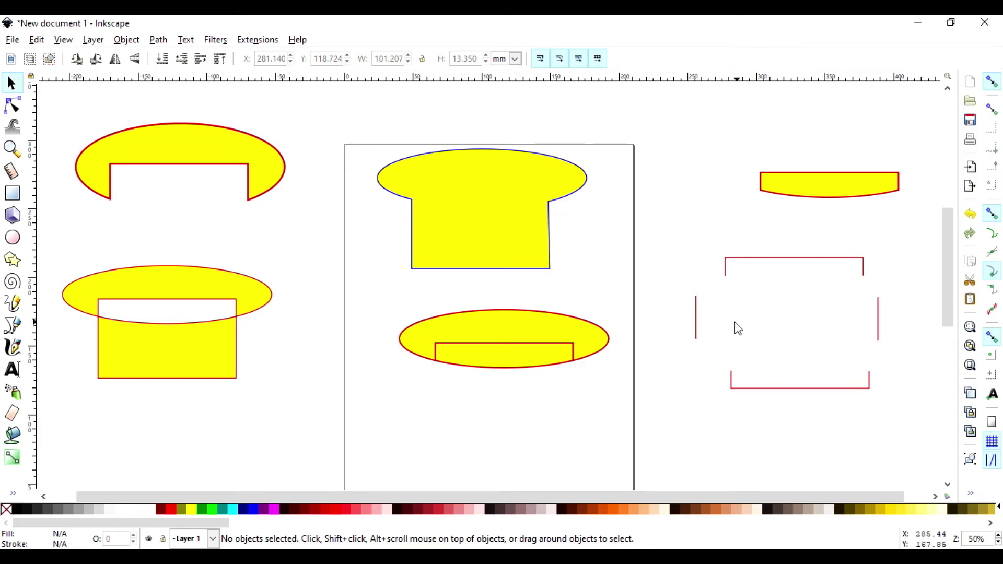
click(877, 316)
Step: Open the Inkscape: Advanced tutorial (tutorial-advanced.svg) from the Help > Tutorials menu
click(724, 214)
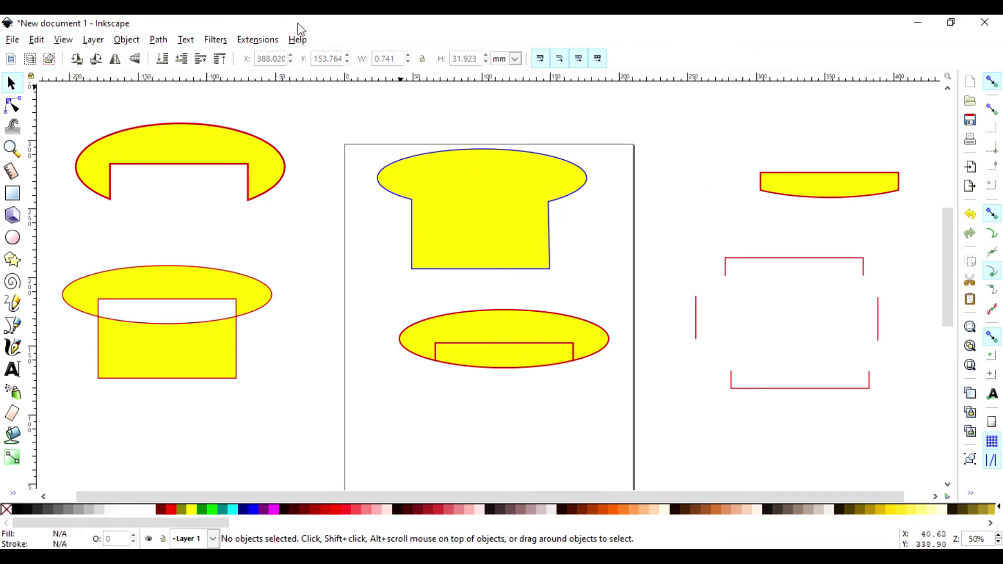
click(298, 40)
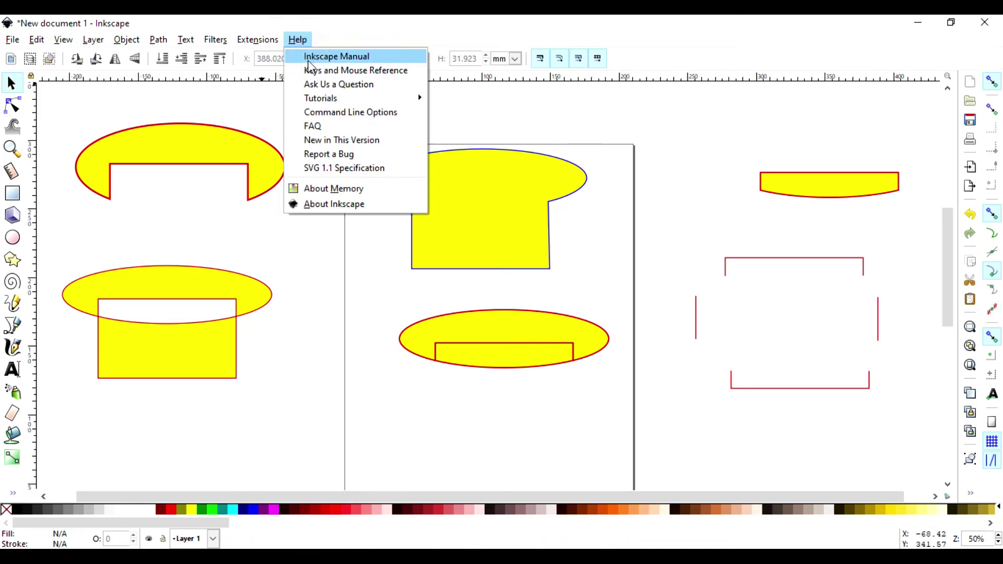
mouse_move(343, 97)
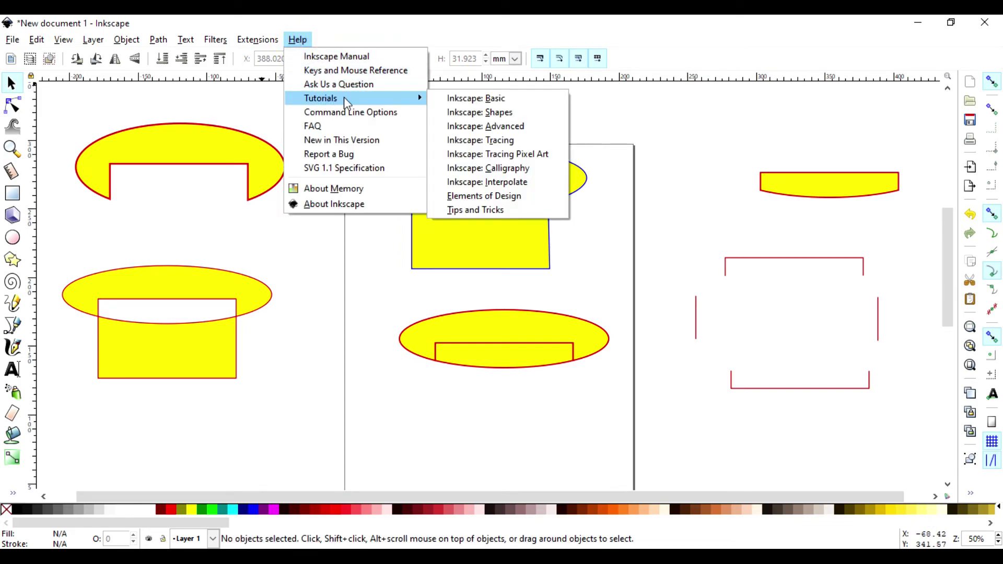
click(499, 128)
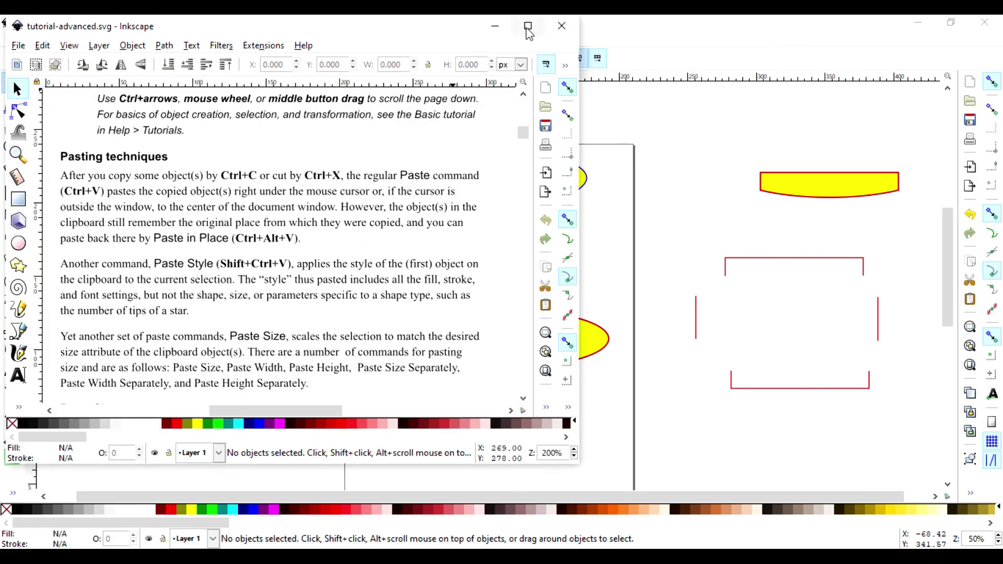
Step: Maximize the tutorial window, scroll to Boolean operations, and nudge the red circle up-right
click(528, 26)
scroll(517, 240, up, 10)
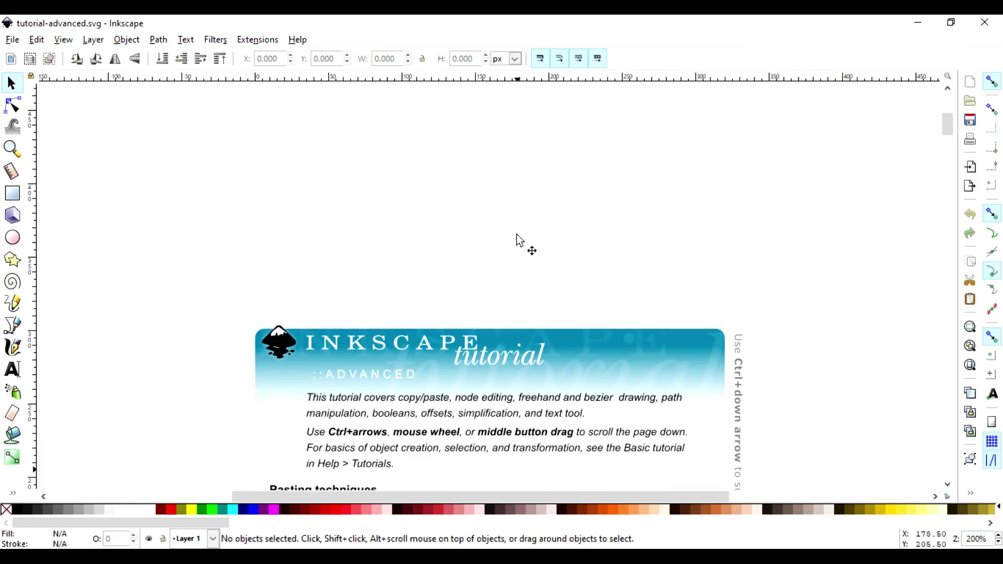
scroll(517, 241, down, 15)
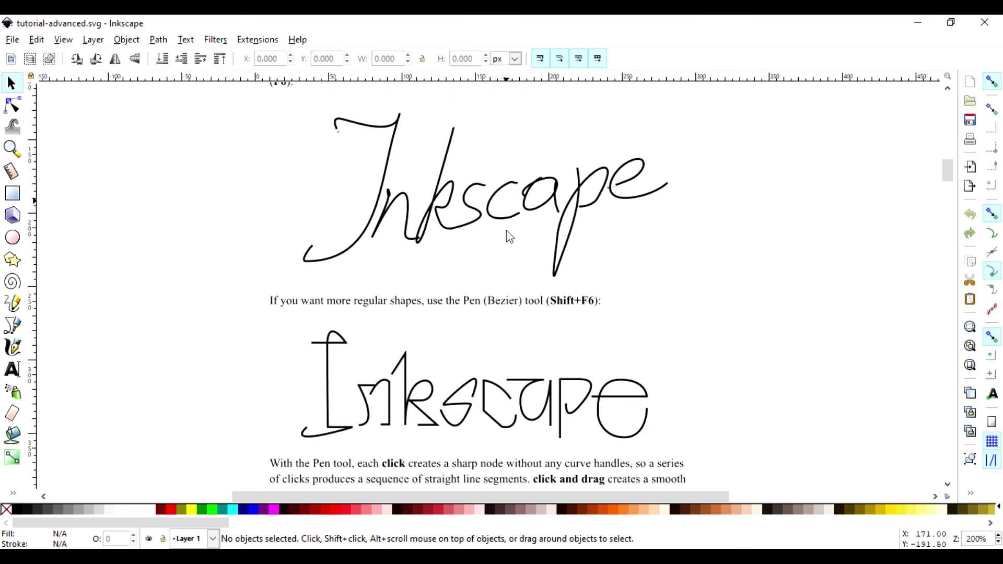
scroll(510, 236, down, 20)
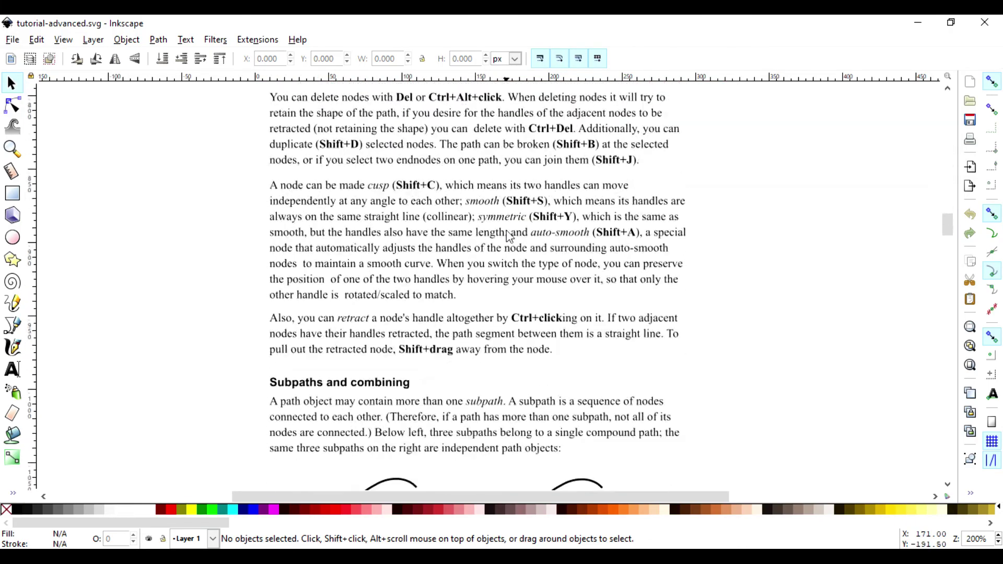
scroll(510, 236, down, 20)
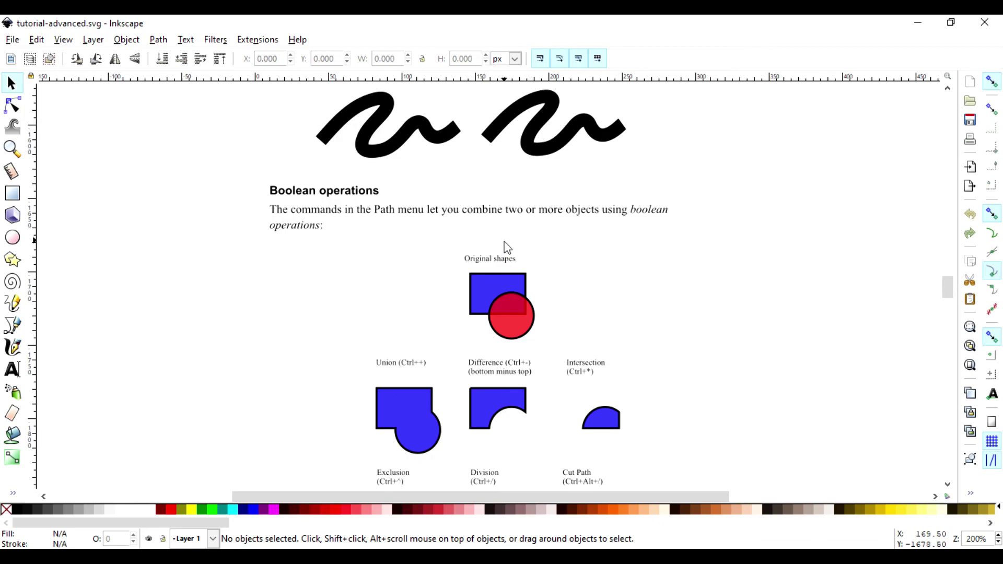
scroll(505, 246, down, 5)
scroll(503, 241, up, 4)
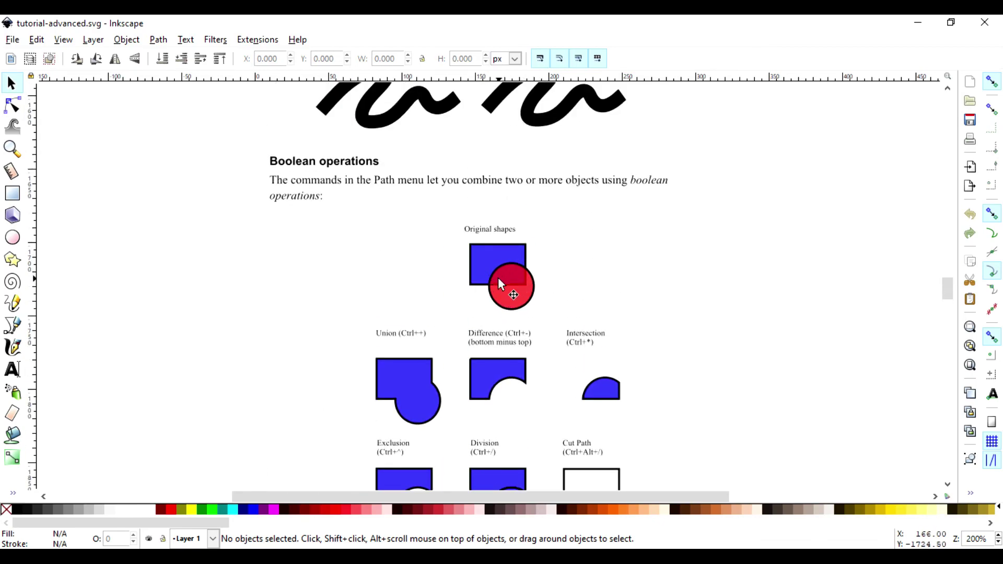
mouse_move(499, 279)
mouse_down()
mouse_move(537, 272)
mouse_move(514, 272)
mouse_up()
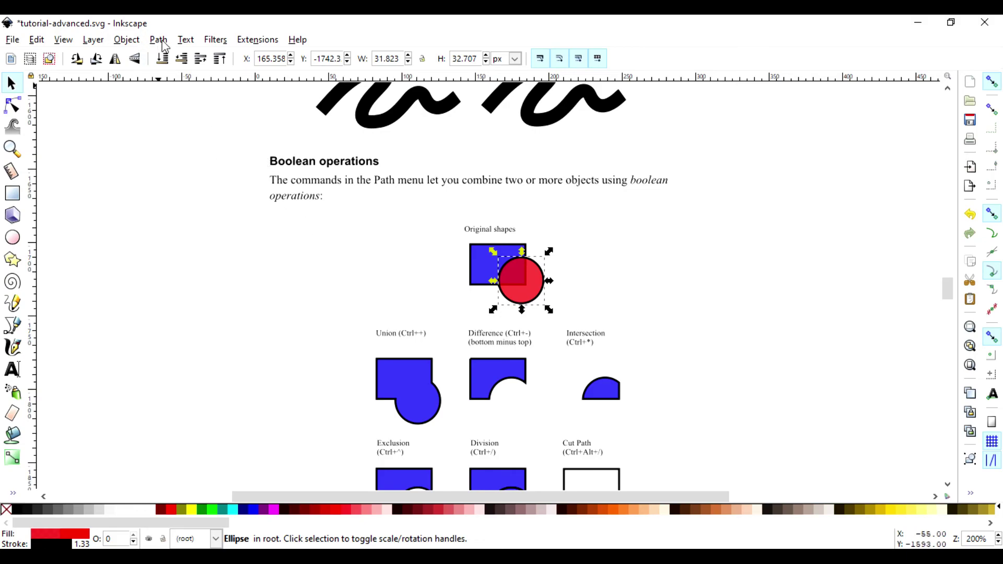
Step: Merge the rectangle and red circle into one black path with Path > Union
drag(418, 209, 591, 312)
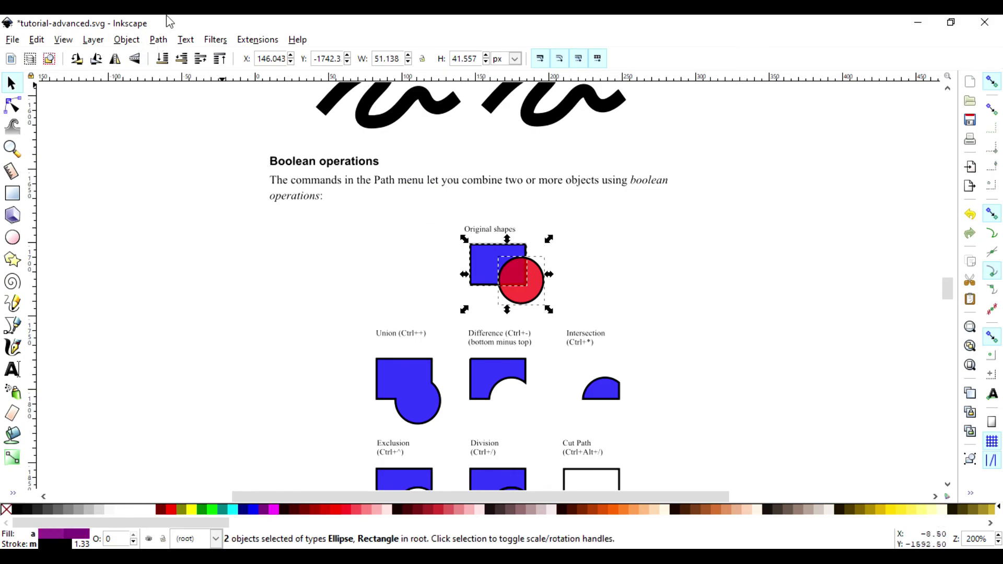
click(158, 41)
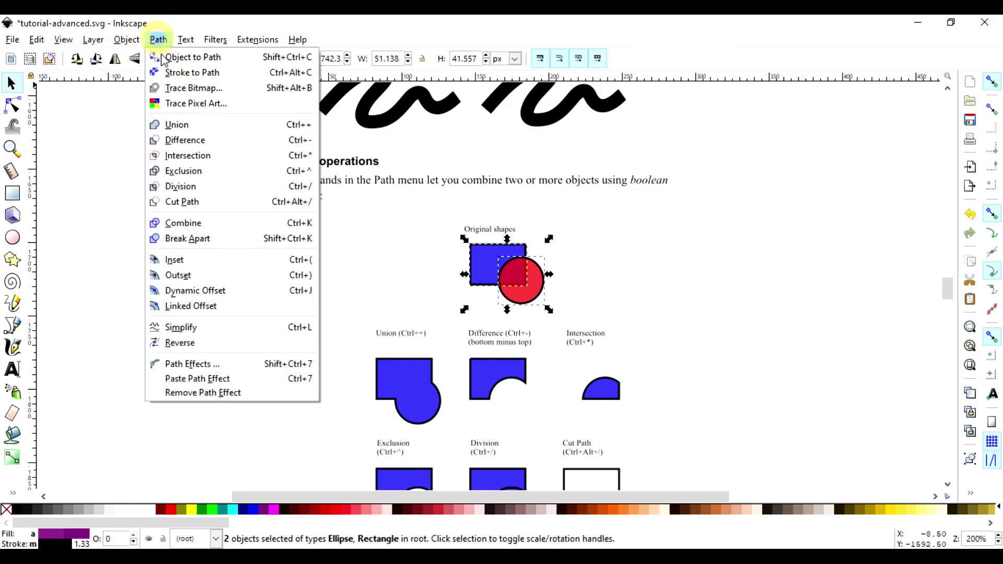
click(192, 128)
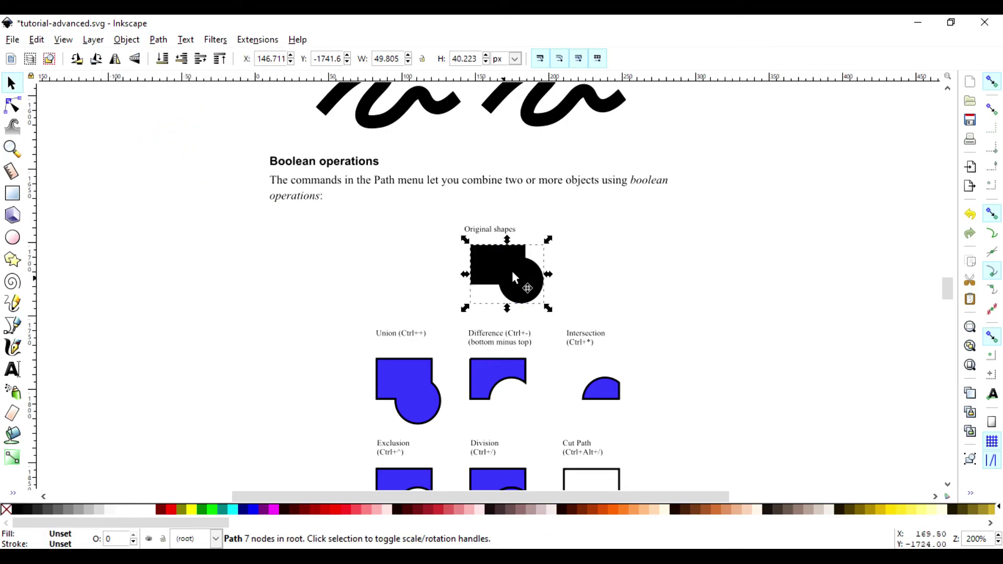
click(597, 276)
click(497, 268)
scroll(566, 251, down, 15)
scroll(564, 245, up, 7)
scroll(512, 282, down, 18)
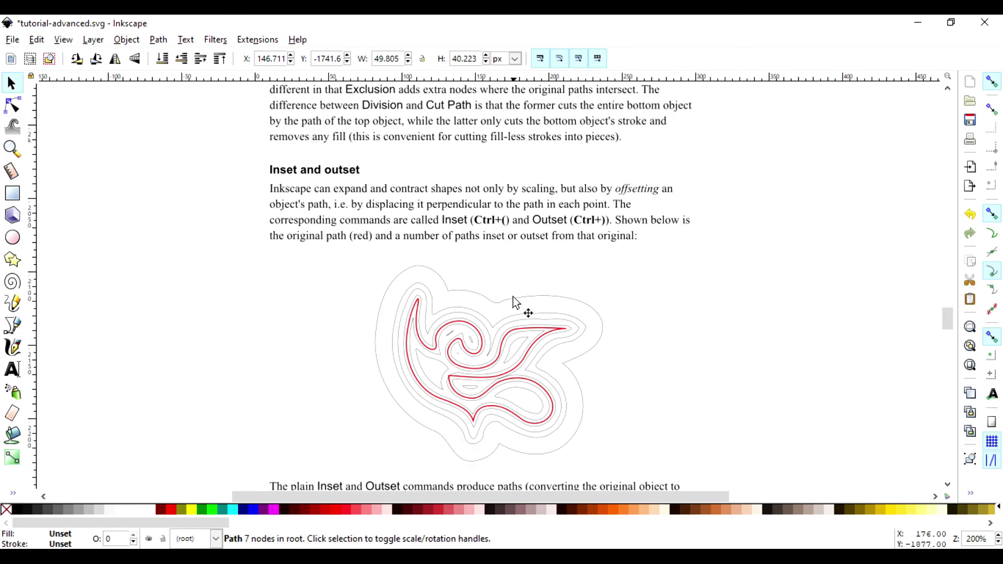
scroll(513, 300, up, 4)
scroll(538, 290, down, 20)
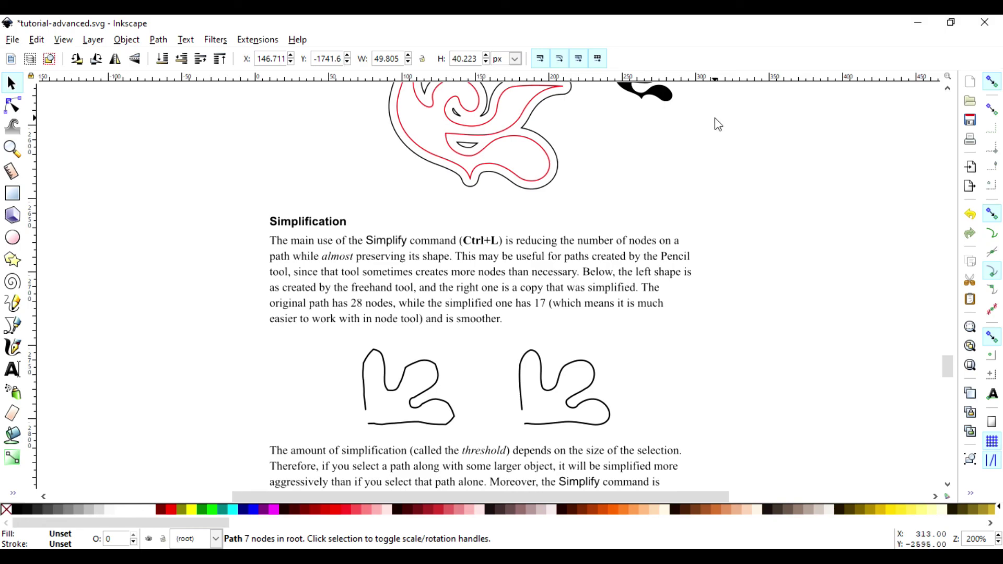
Step: Close the Advanced tutorial window, discarding its unsaved changes
click(983, 23)
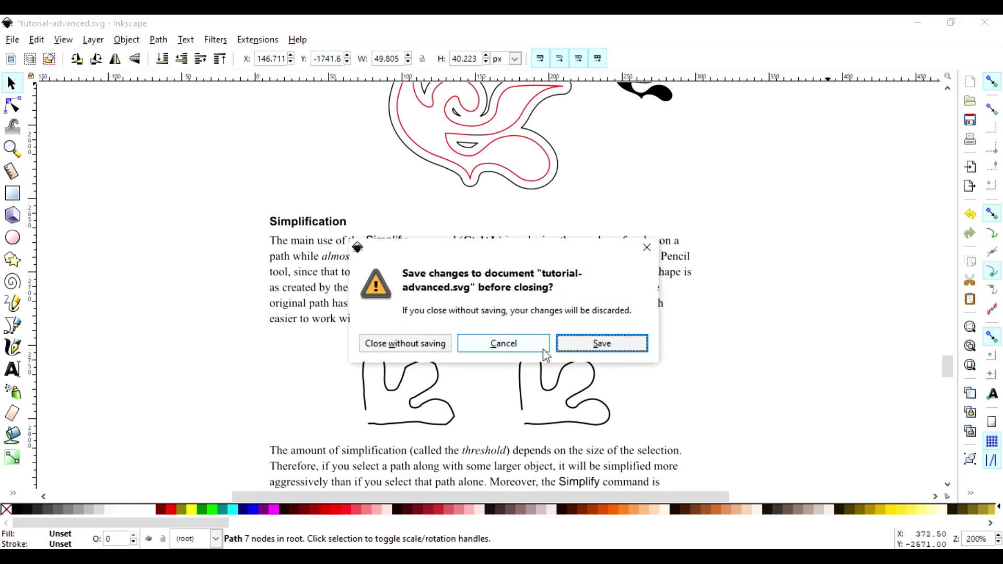
click(424, 347)
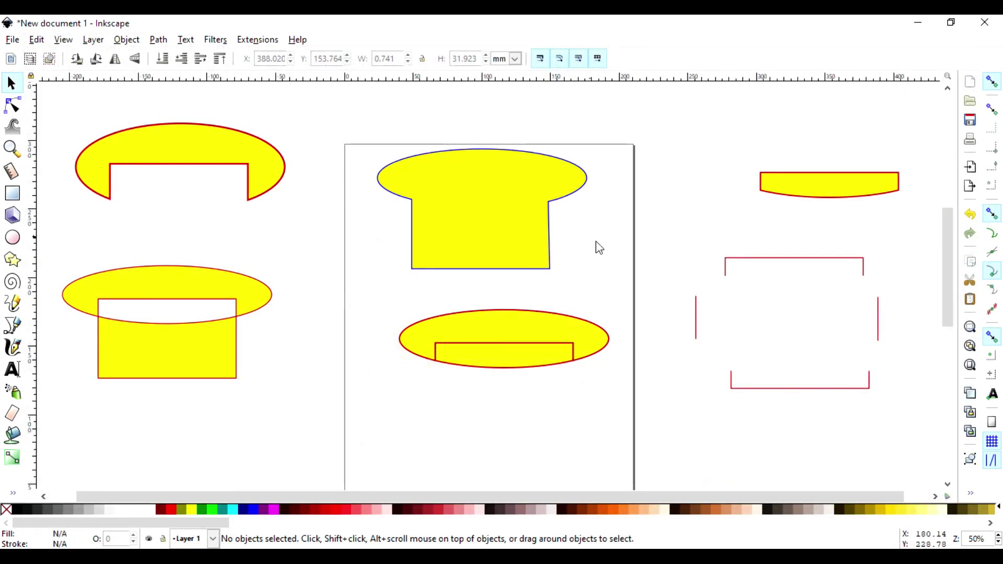
scroll(606, 291, down, 5)
scroll(606, 291, up, 14)
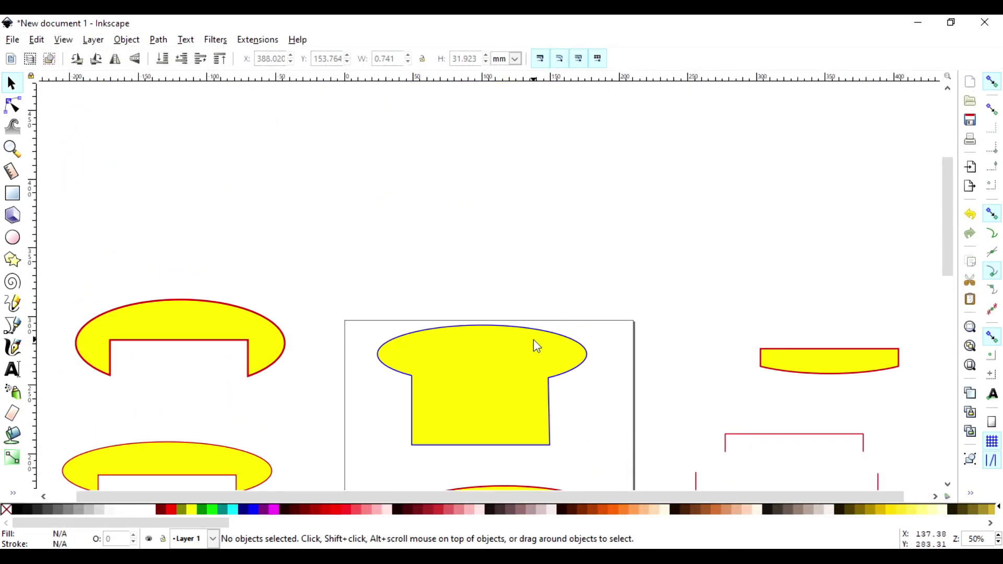
scroll(576, 324, down, 7)
Step: Select the yellow T-shaped path in New document 1
click(544, 274)
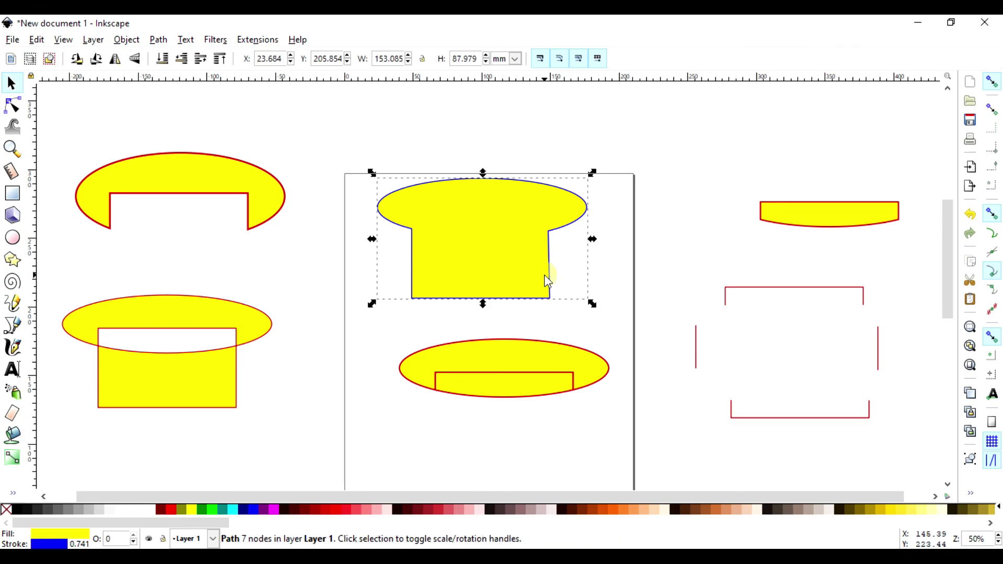
click(738, 197)
click(453, 270)
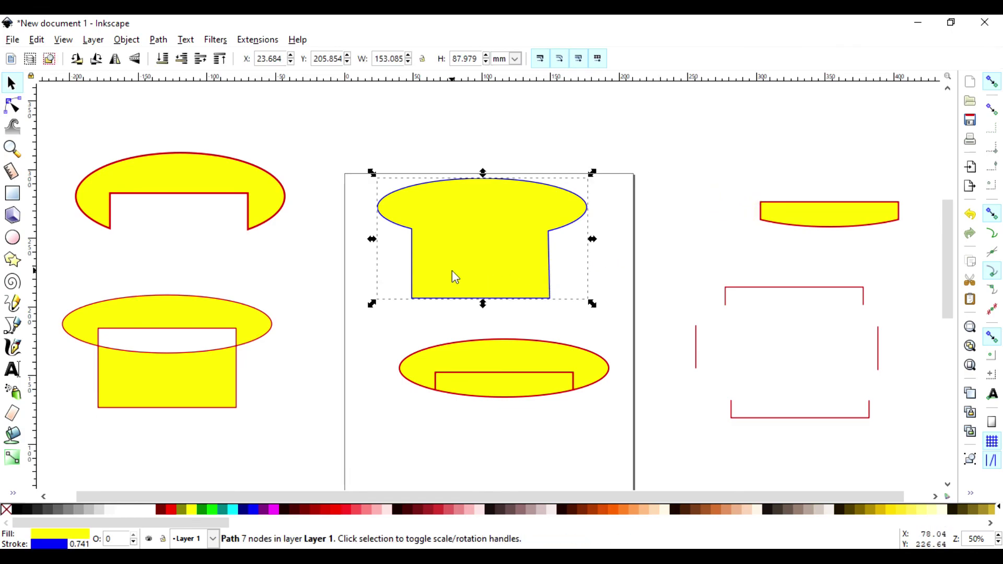